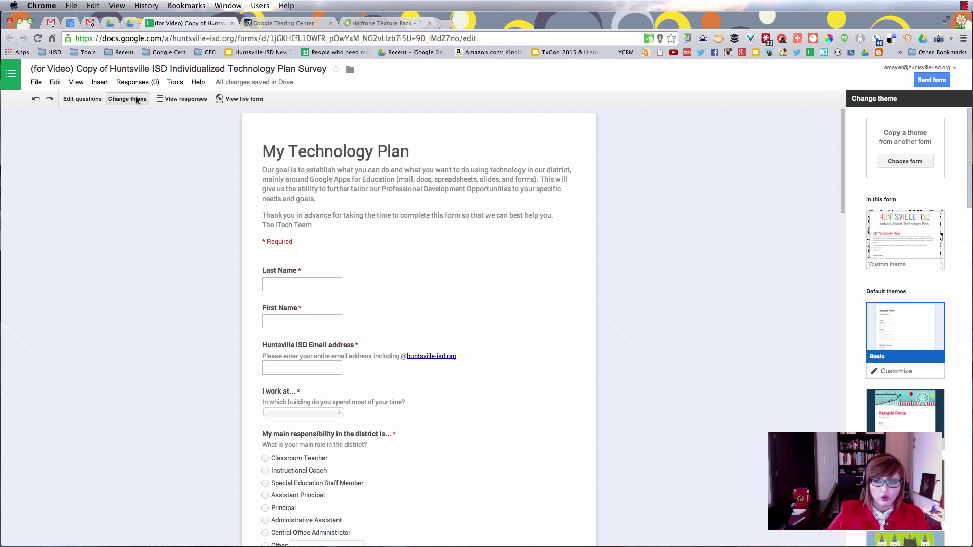
Scroll down through the default theme choices for the My Technology Plan form.
scroll(927, 374, down, 3)
Try the Farm Life and then the Forks & Knives themes on the form.
scroll(927, 374, down, 4)
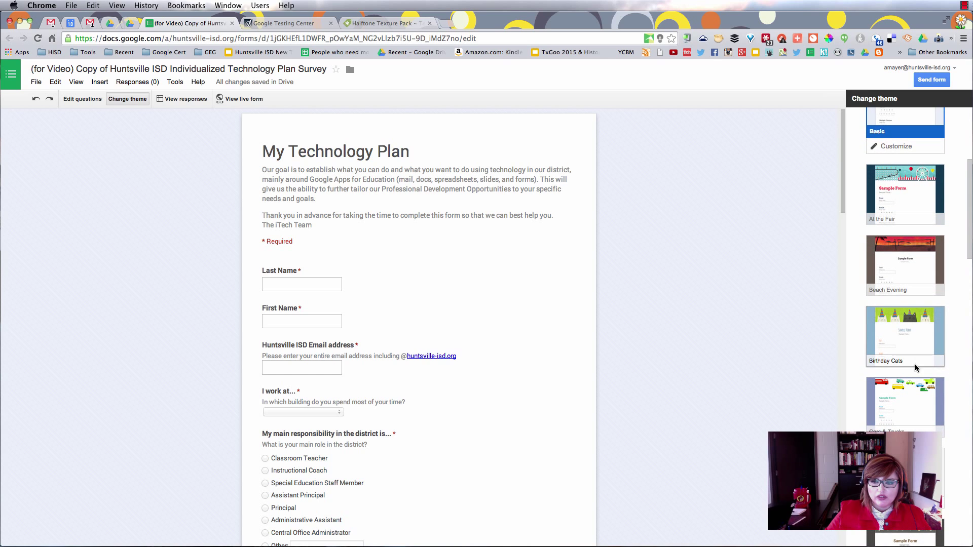
scroll(908, 392, down, 4)
scroll(907, 393, down, 3)
click(913, 412)
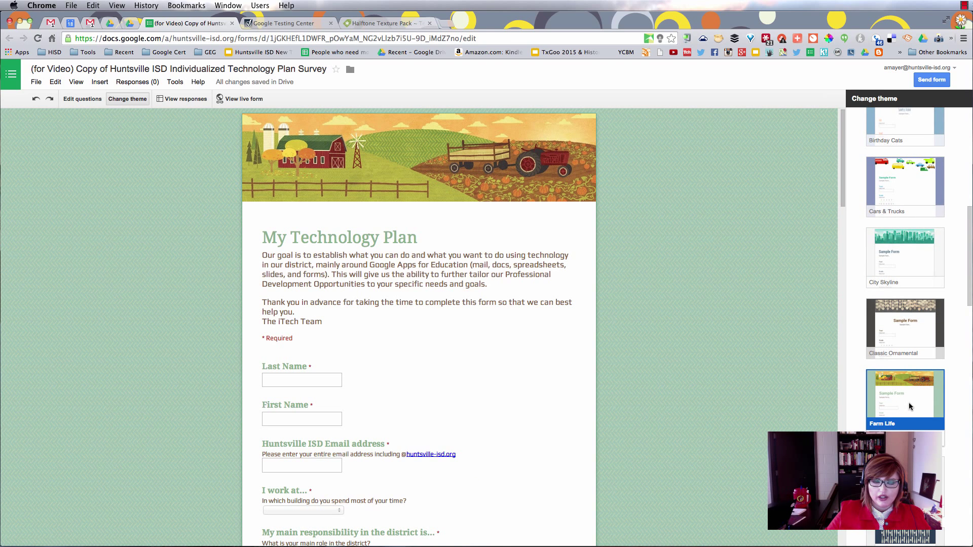
scroll(910, 407, down, 2)
scroll(918, 426, down, 2)
click(915, 406)
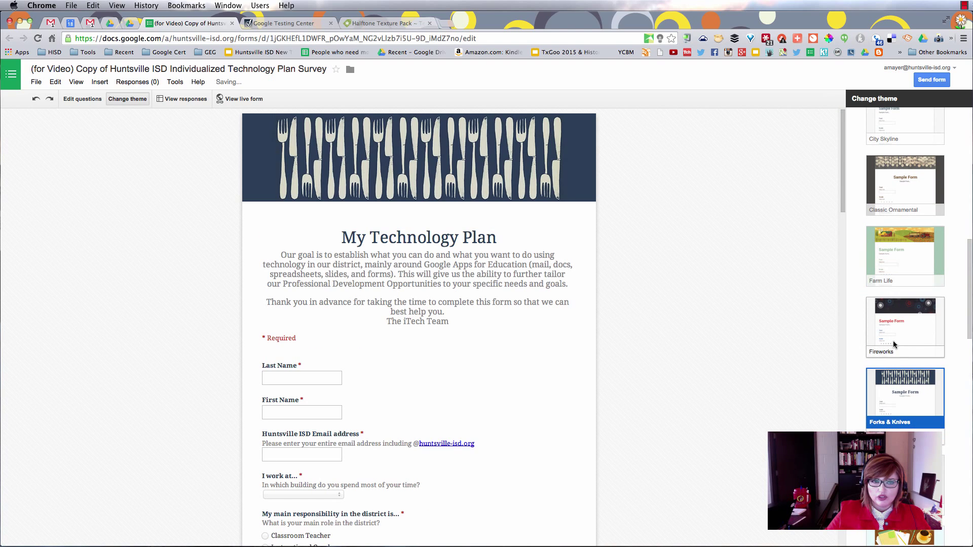
Apply the Cars & Trucks theme, giving the form a vehicles header.
scroll(911, 412, down, 2)
scroll(906, 419, down, 2)
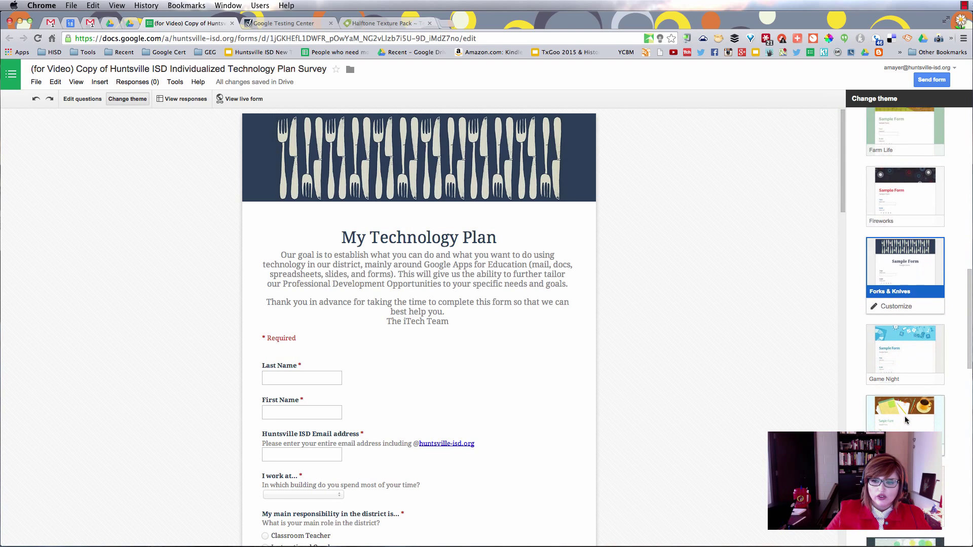
scroll(903, 405, down, 7)
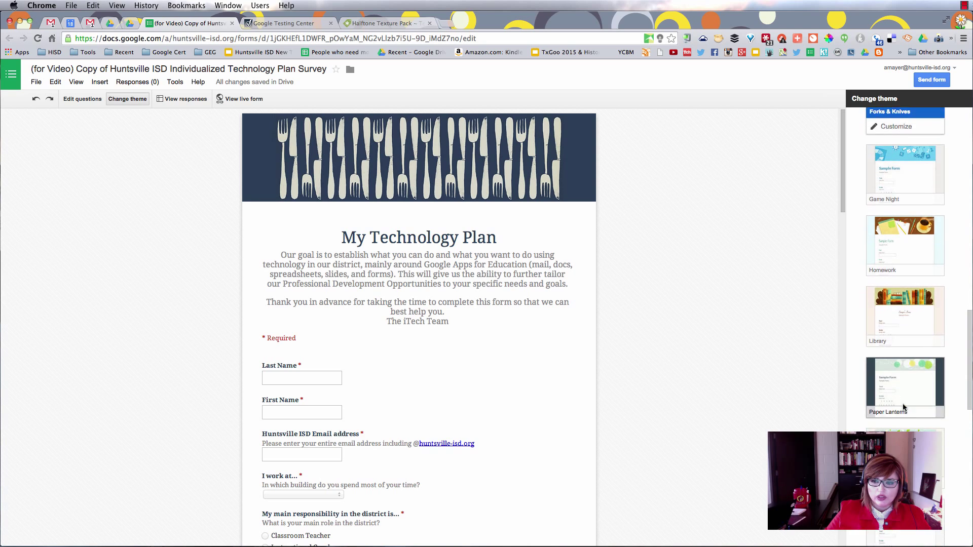
scroll(903, 406, down, 2)
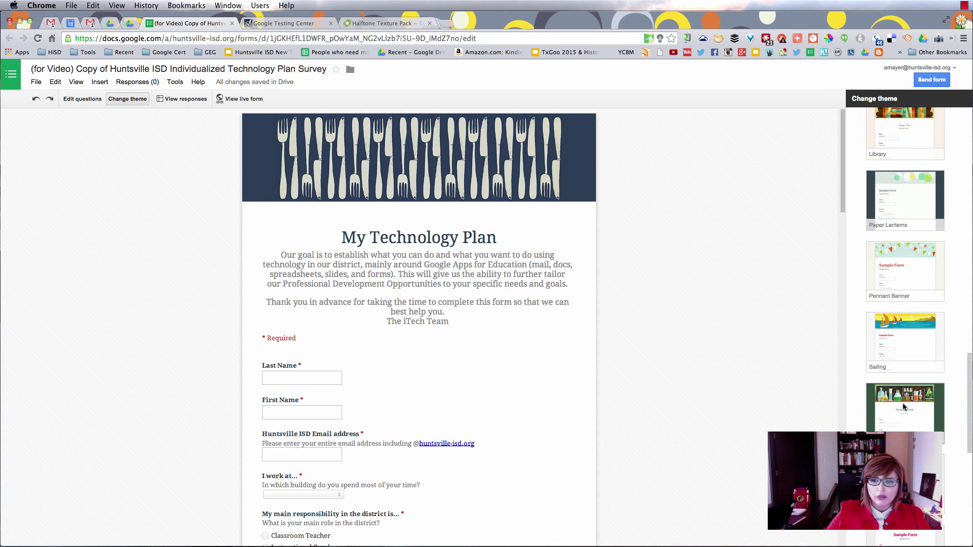
scroll(907, 409, up, 20)
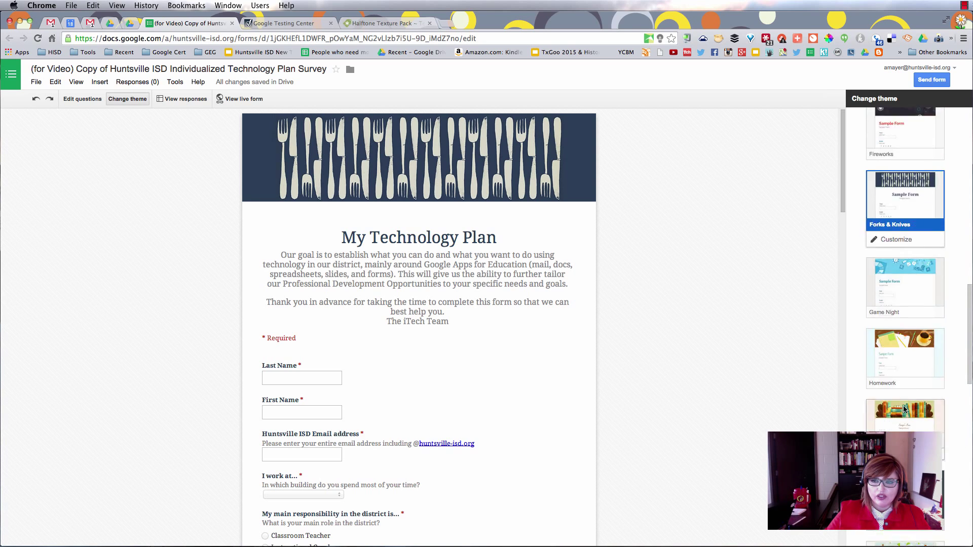
scroll(908, 408, up, 5)
scroll(908, 408, down, 2)
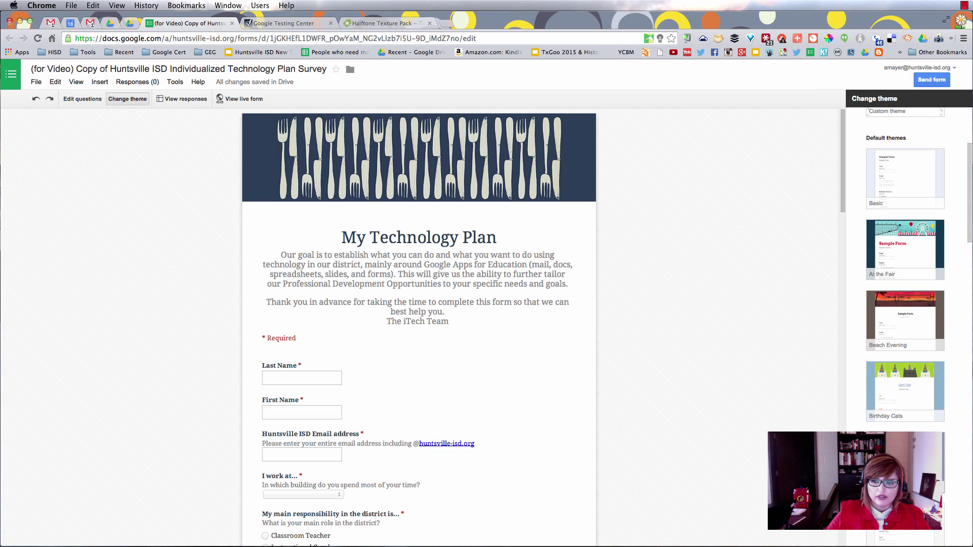
click(906, 461)
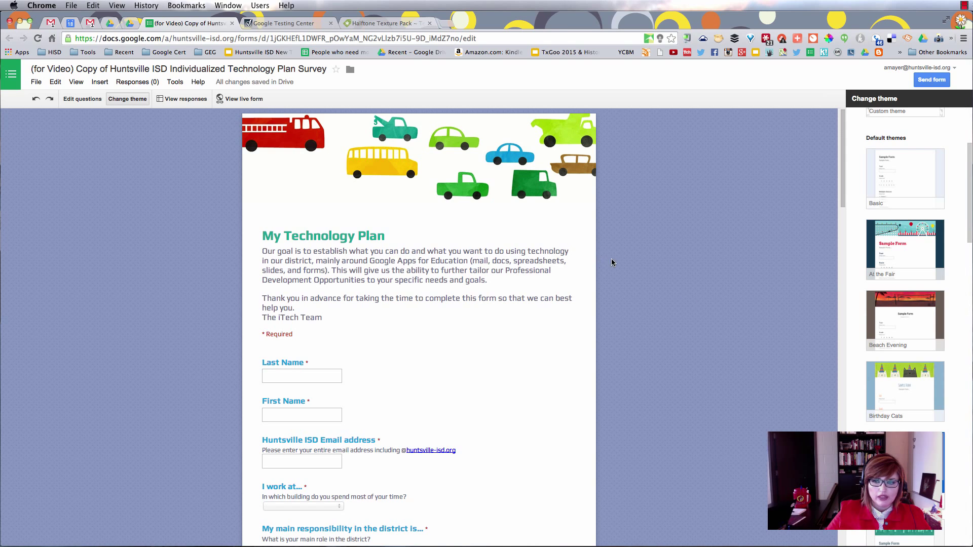
scroll(906, 243, up, 1)
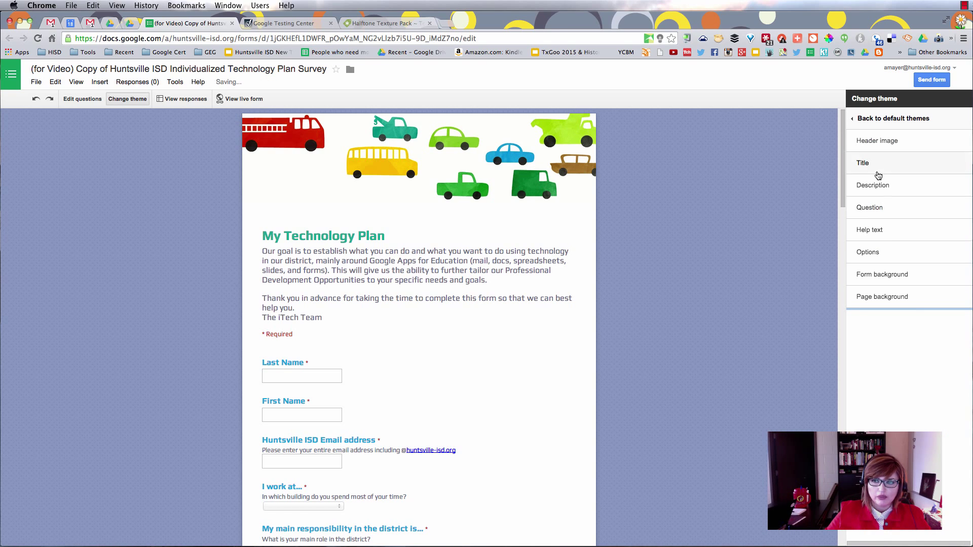
Reselect Cars & Trucks, customize it, and bring up its Header image settings.
click(854, 119)
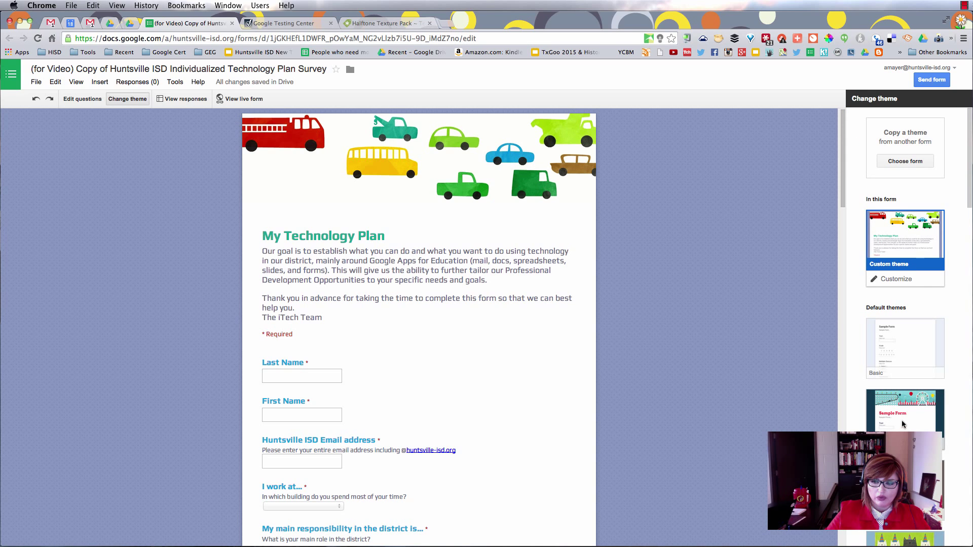
scroll(904, 424, down, 6)
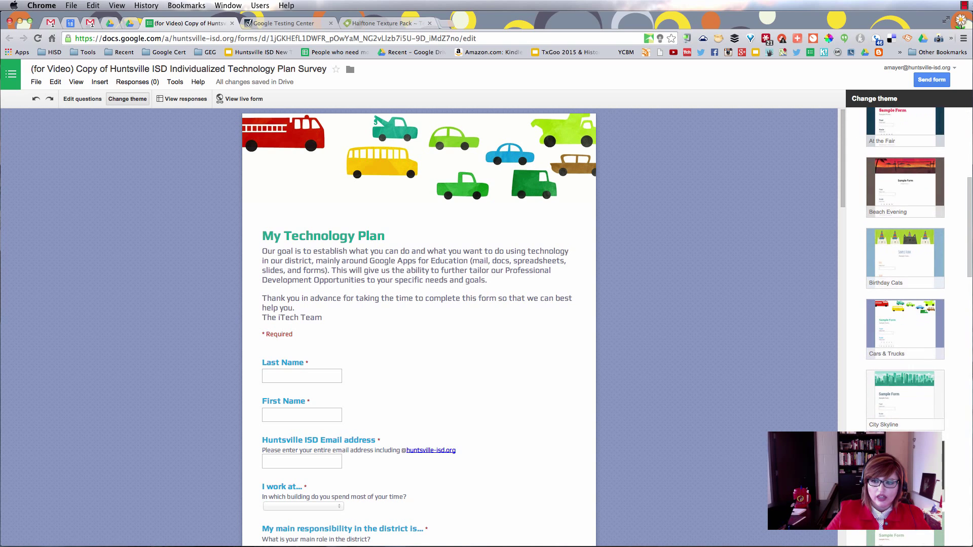
click(903, 327)
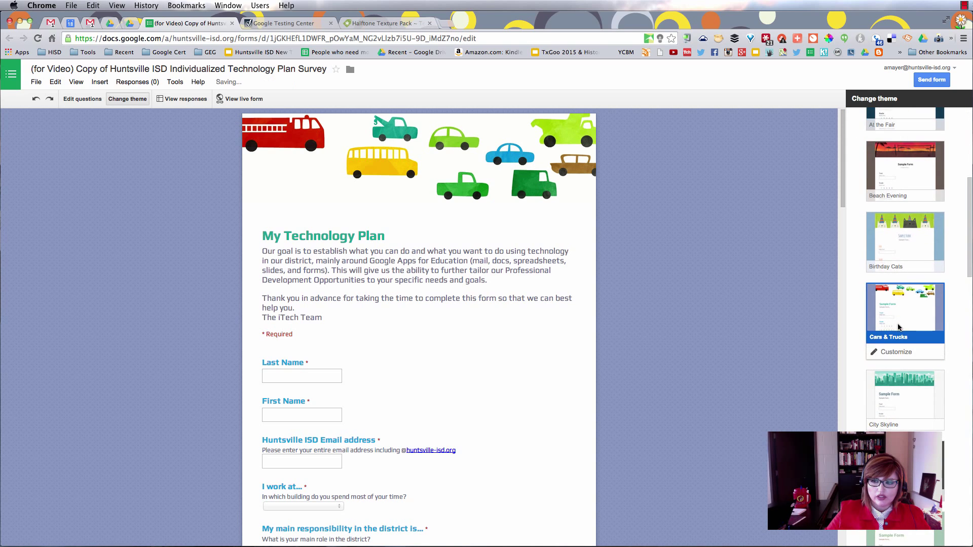
click(888, 357)
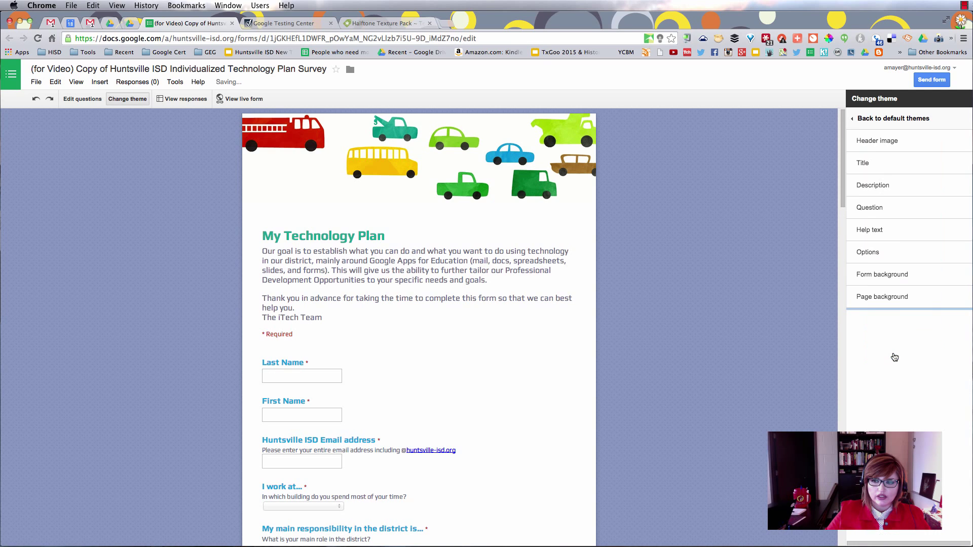
click(895, 144)
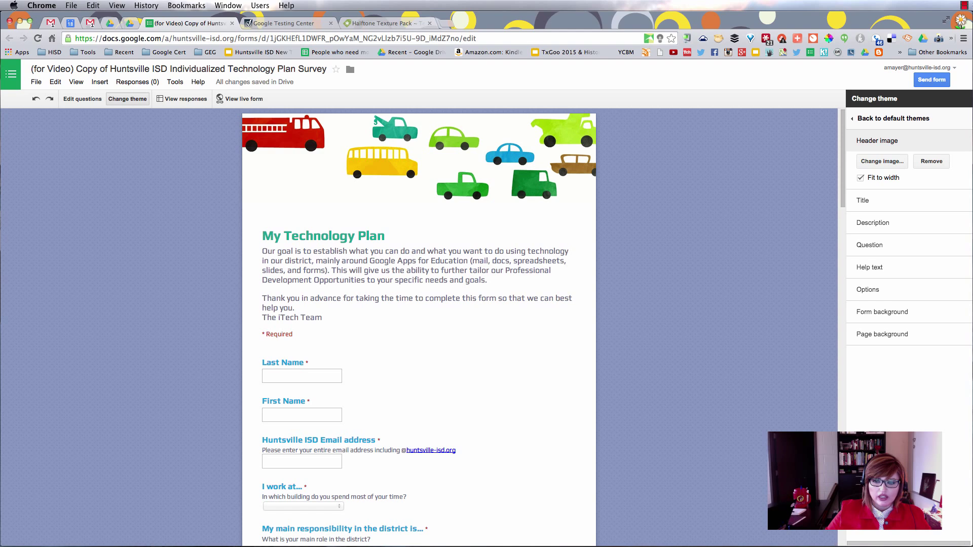
key(super+Tab)
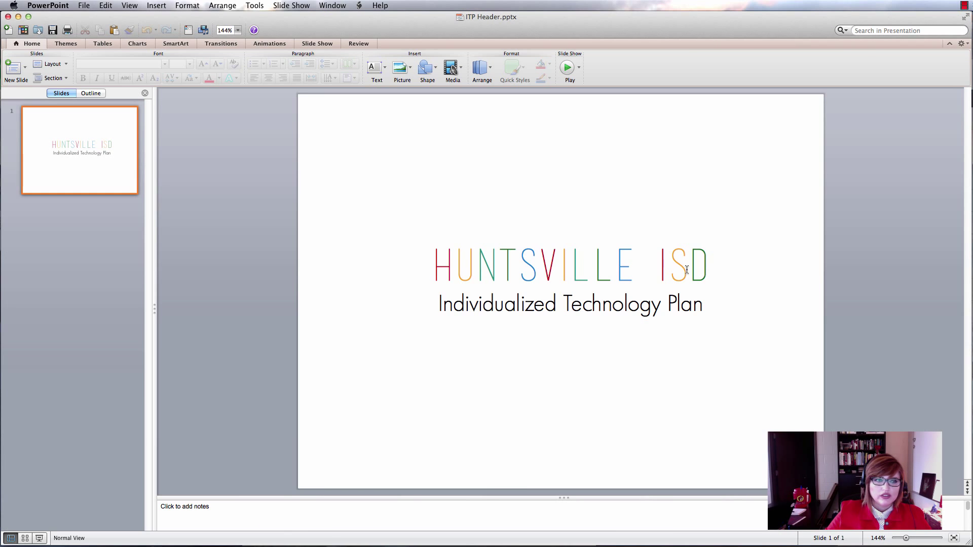
Inspect the font of the HUNTSVILLE ISD title text on the slide.
click(423, 277)
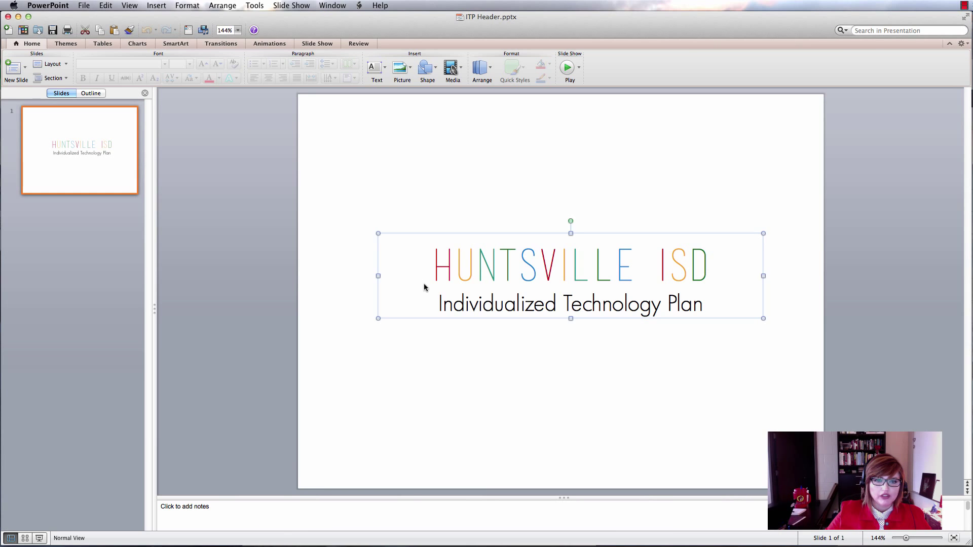
click(426, 235)
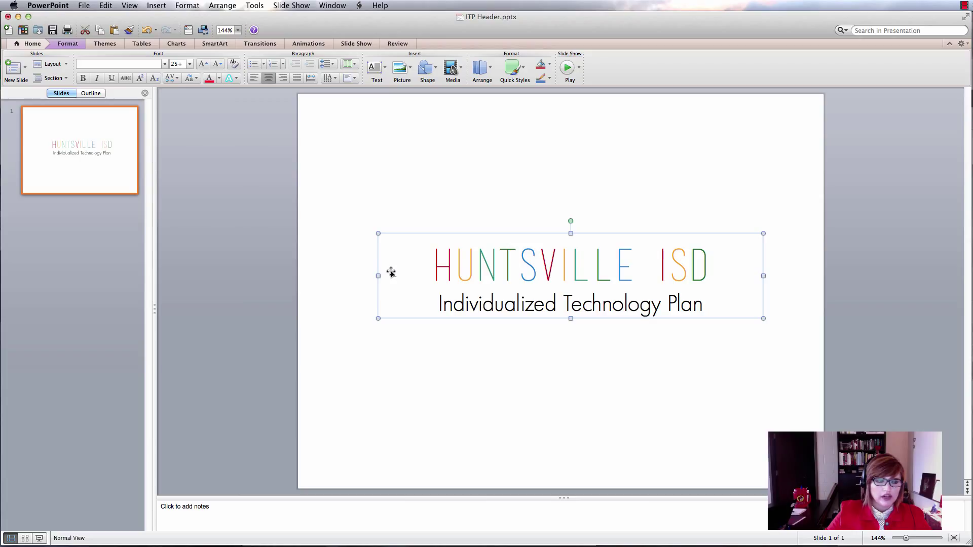
click(499, 272)
click(455, 269)
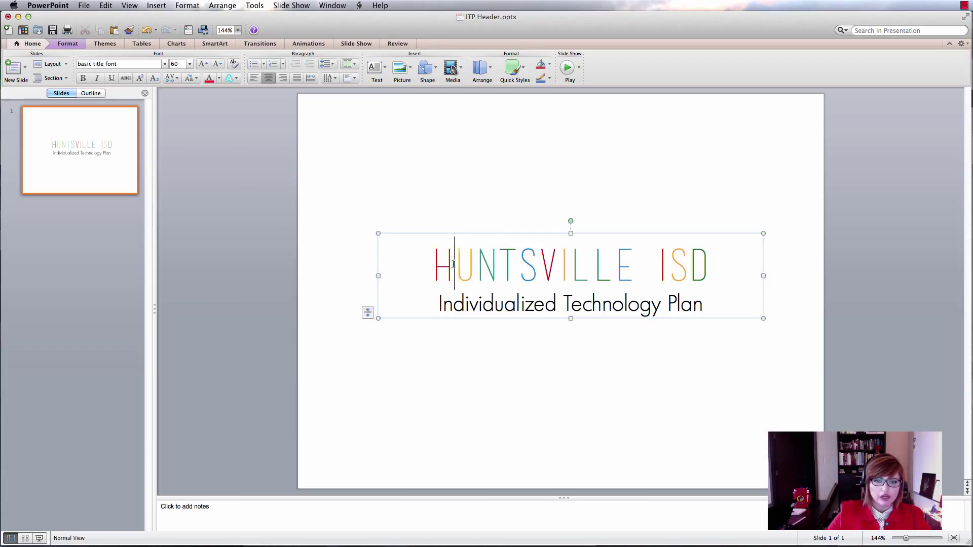
drag(432, 264, 719, 269)
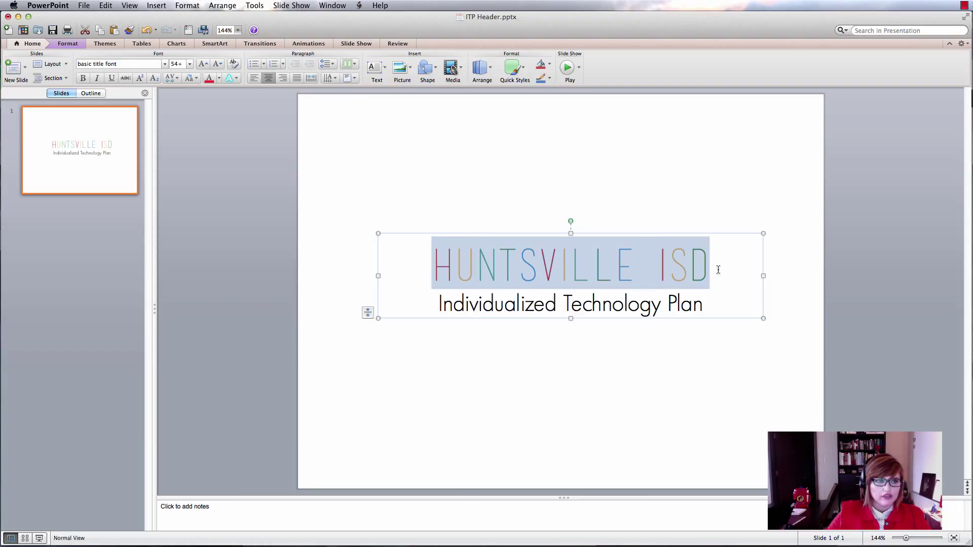
click(539, 264)
Check the Individualized Technology Plan subtitle font, then select both text boxes together.
click(525, 304)
click(453, 304)
drag(453, 305, 564, 306)
click(654, 345)
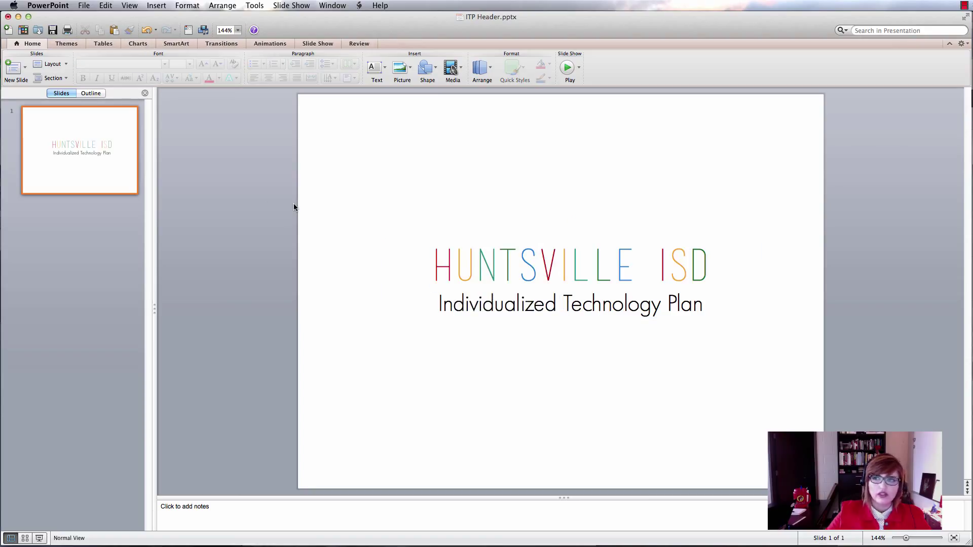
drag(284, 191, 873, 380)
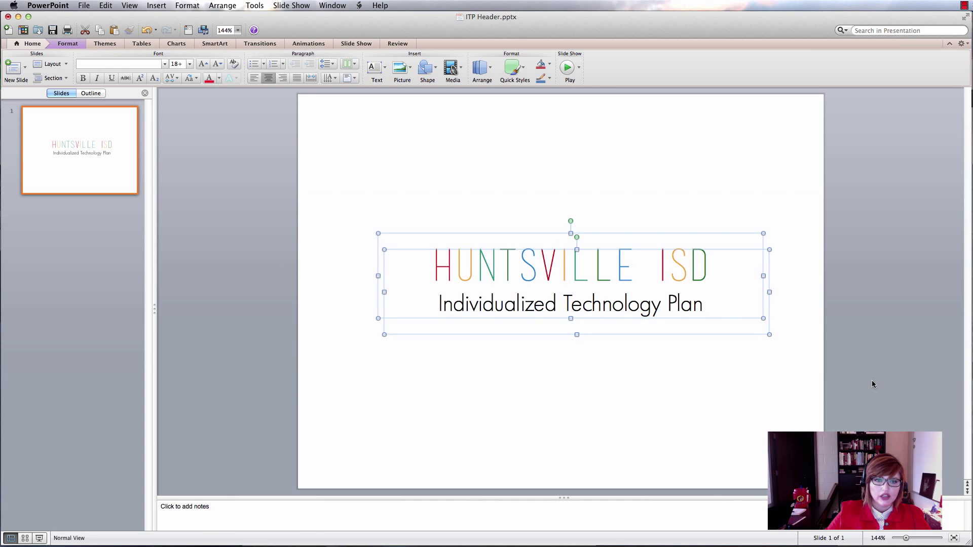
Save the selected text boxes as a picture named Header on the Desktop.
right_click(480, 251)
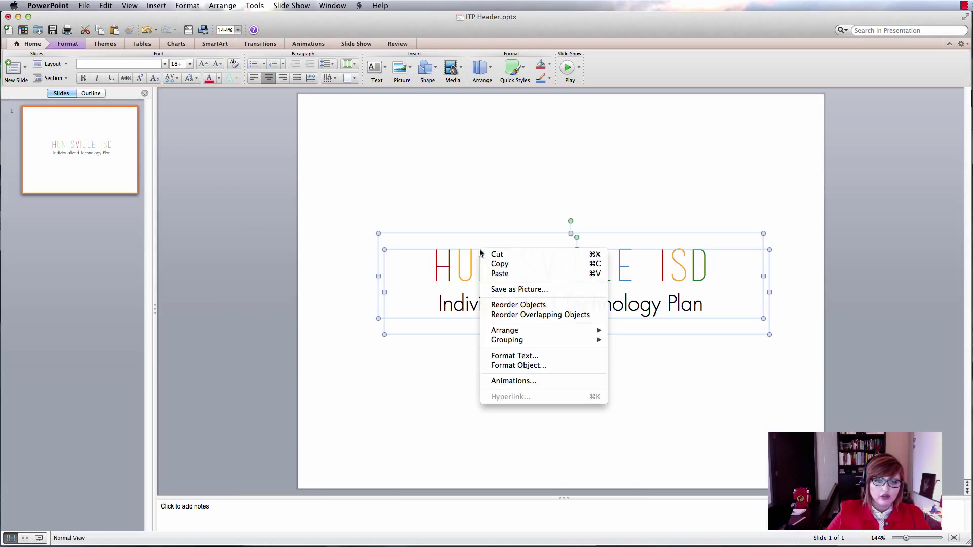
click(512, 292)
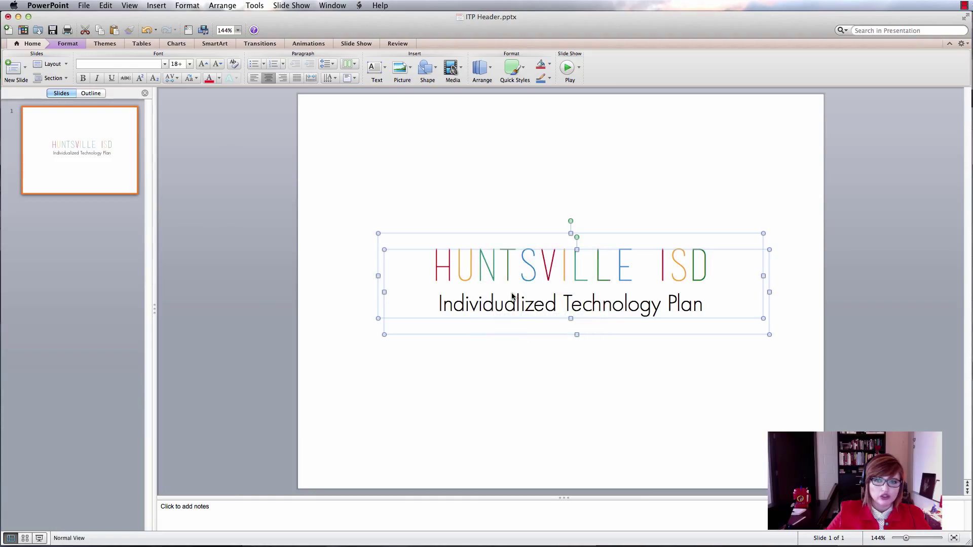
click(527, 233)
text(Header)
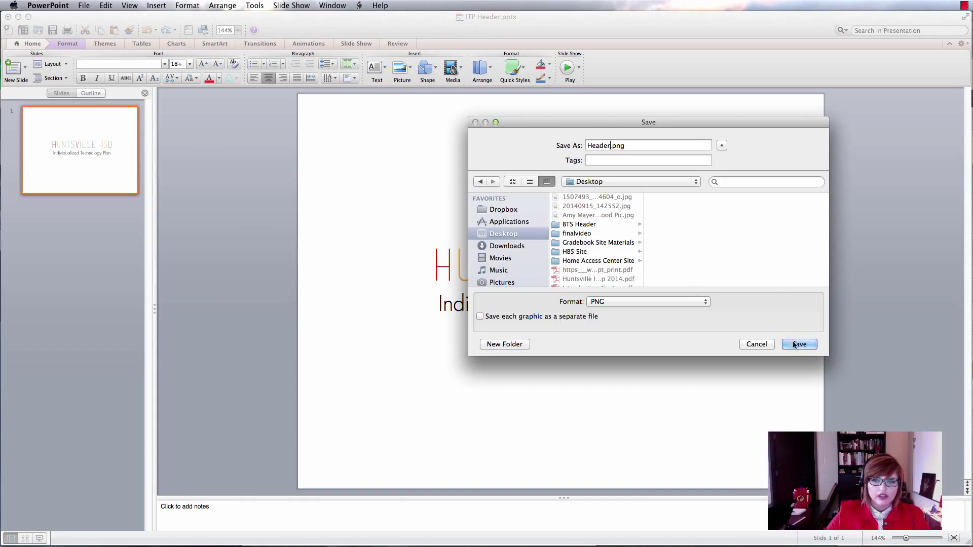
key(Return)
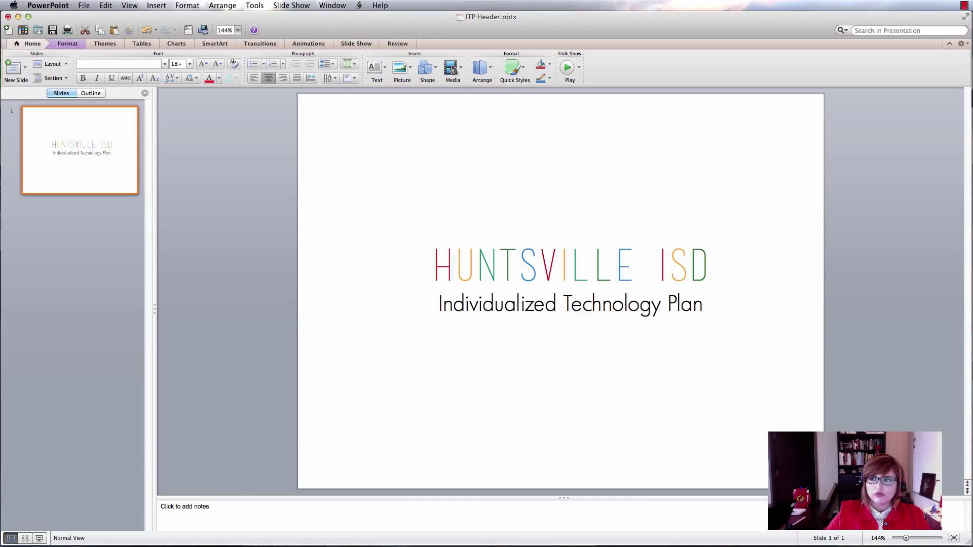
key(super+Tab)
key(super+Tab)
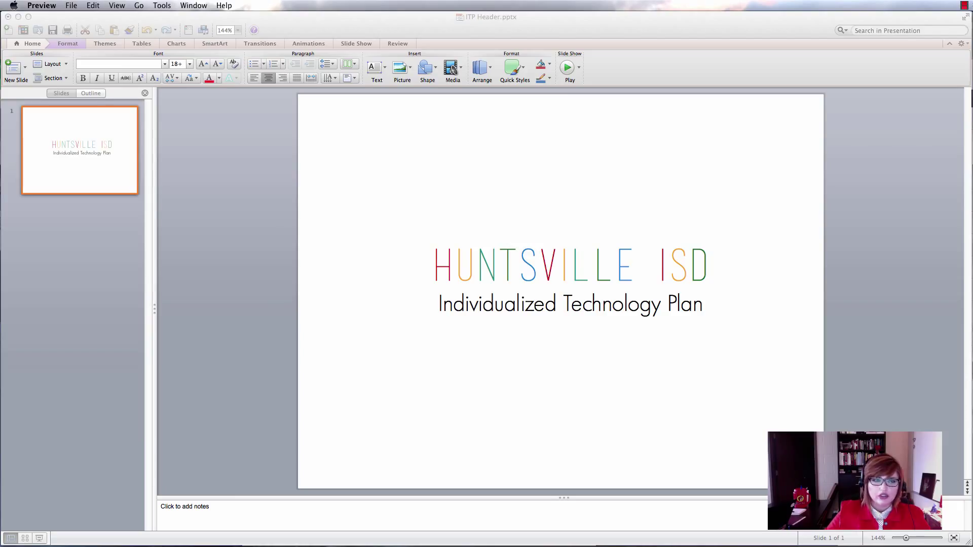
Reposition the Header.png window, then delete and restore the slide's title text.
drag(238, 19, 283, 81)
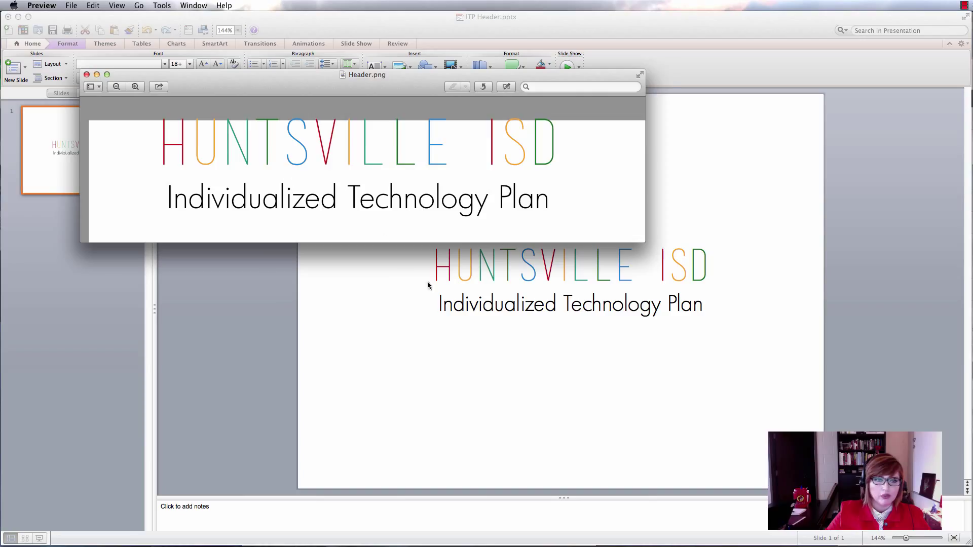
click(424, 323)
click(426, 284)
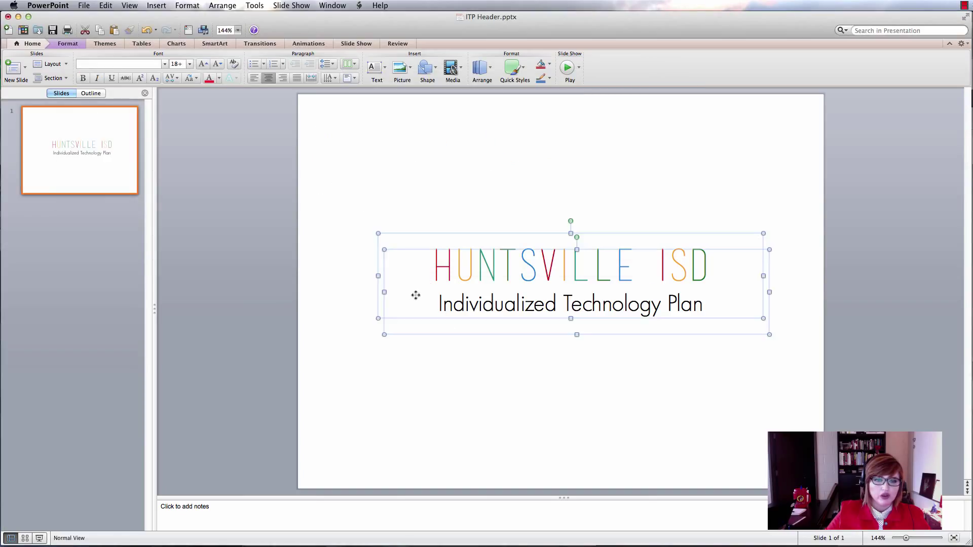
click(391, 244)
click(405, 237)
key(Delete)
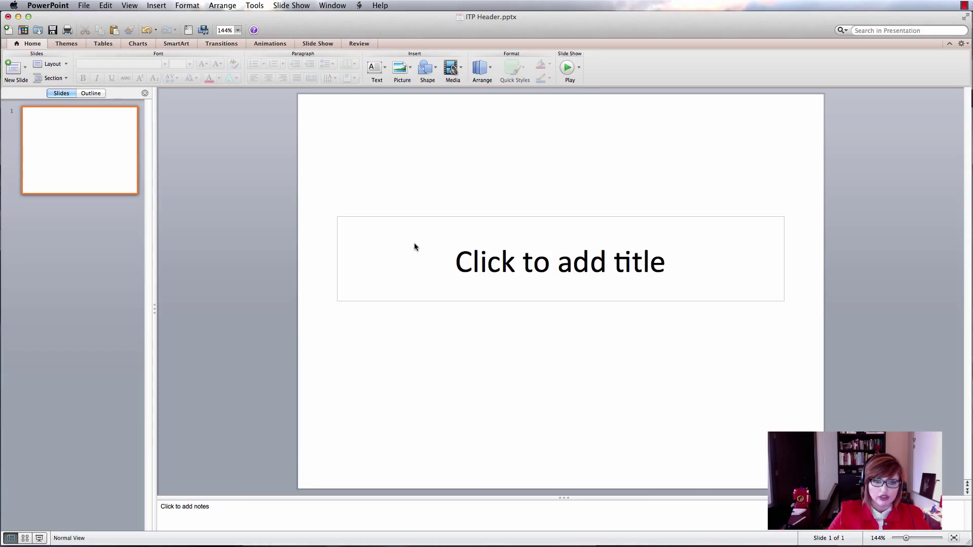
key(super+z)
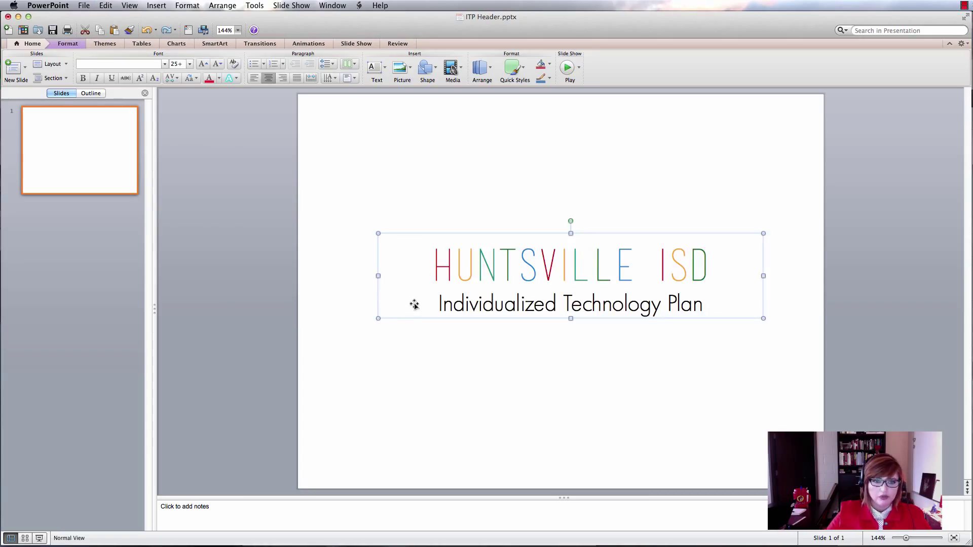
Move the title box lower and close the presentation, dismissing the save prompt.
drag(406, 304, 408, 352)
drag(406, 307, 416, 394)
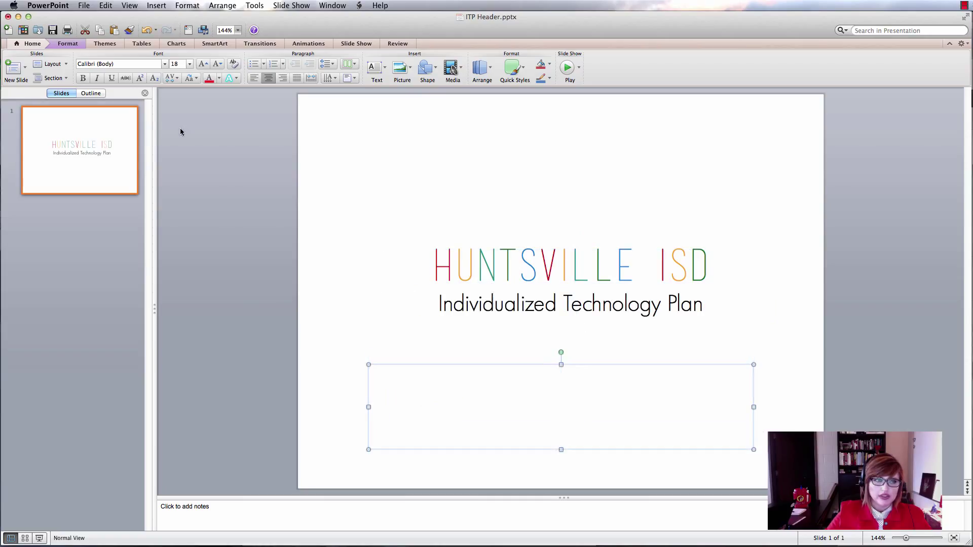
click(8, 17)
click(446, 82)
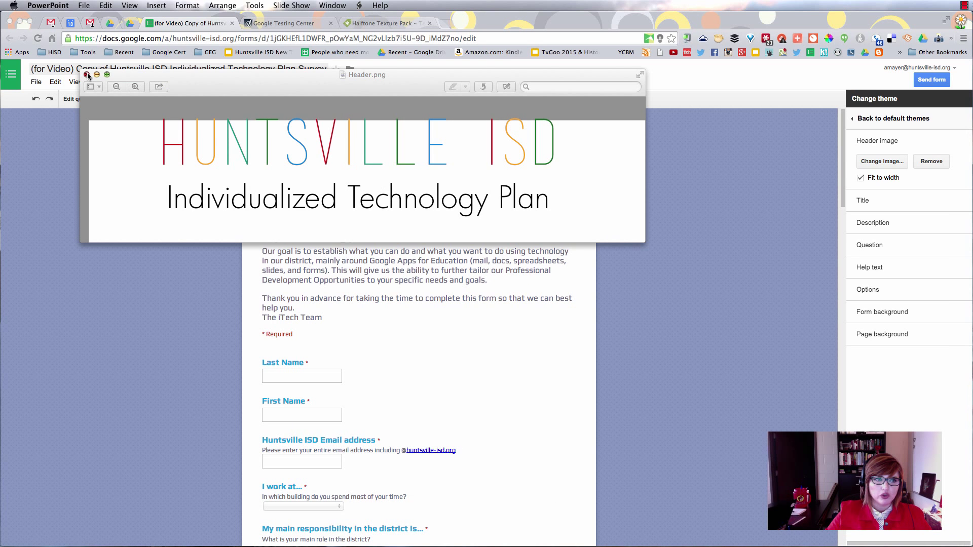
Close the Header.png window and apply the campfire illustration as the header.
click(87, 74)
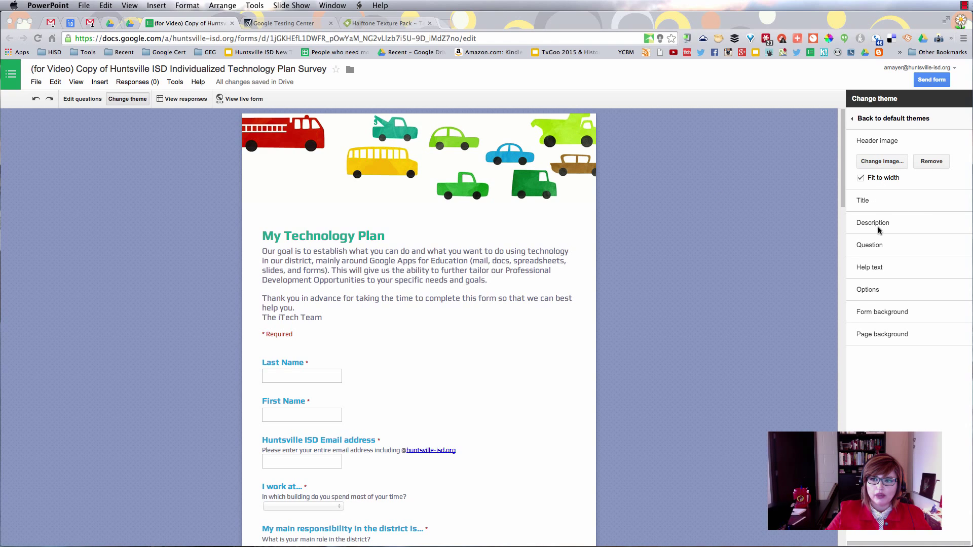
click(893, 165)
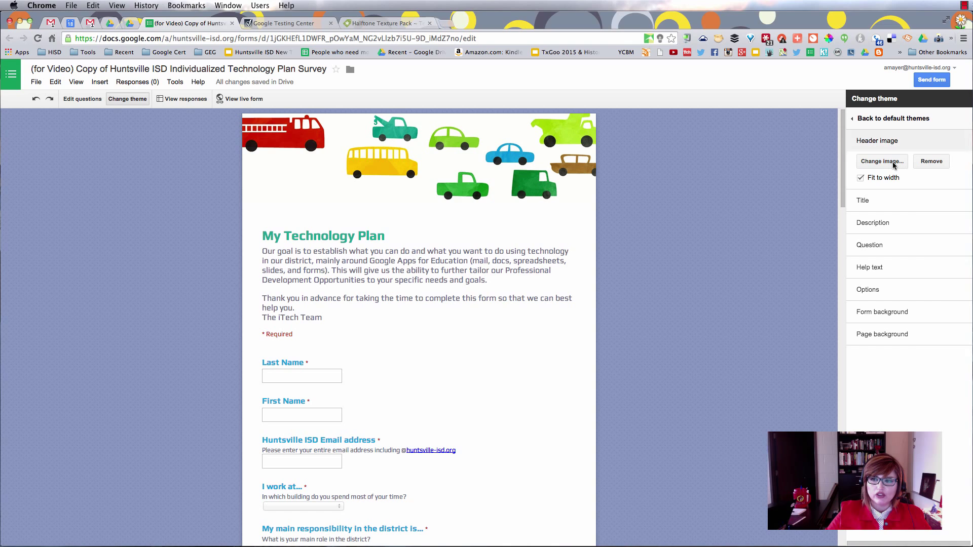
click(893, 162)
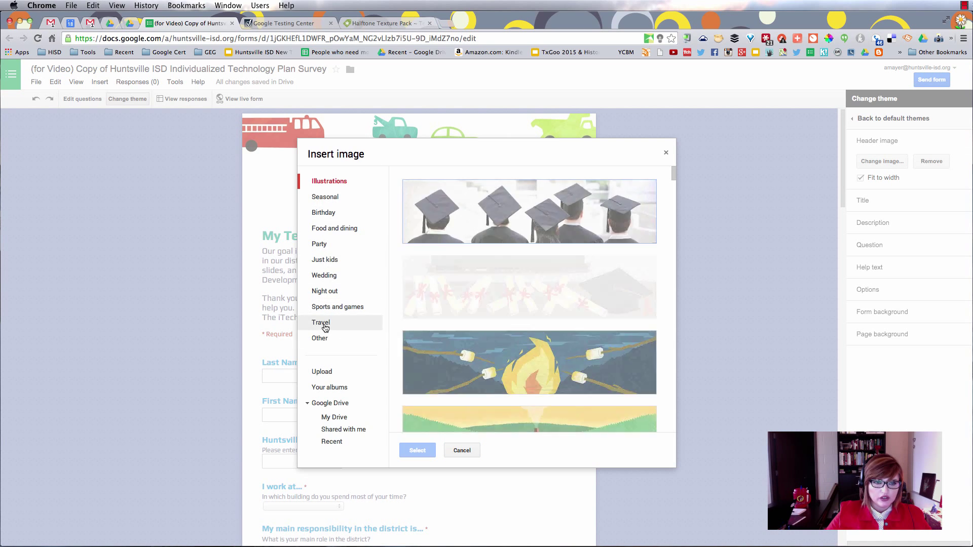
click(531, 370)
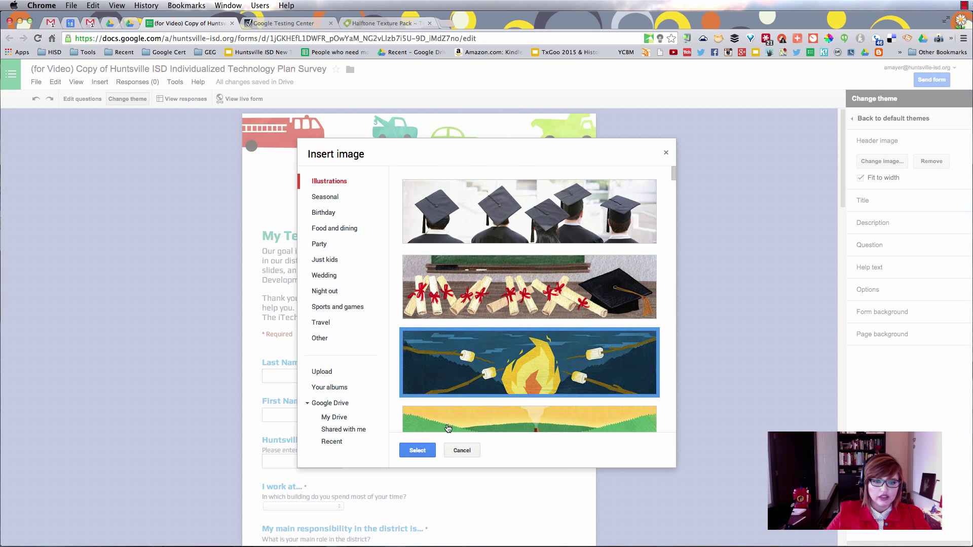
click(417, 450)
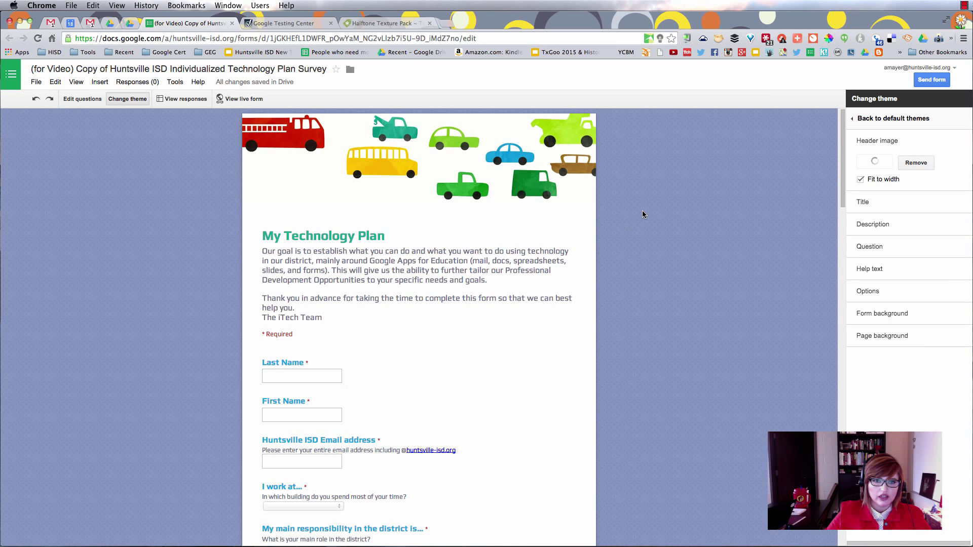
Upload Header.png from the computer as the form's header image.
click(895, 164)
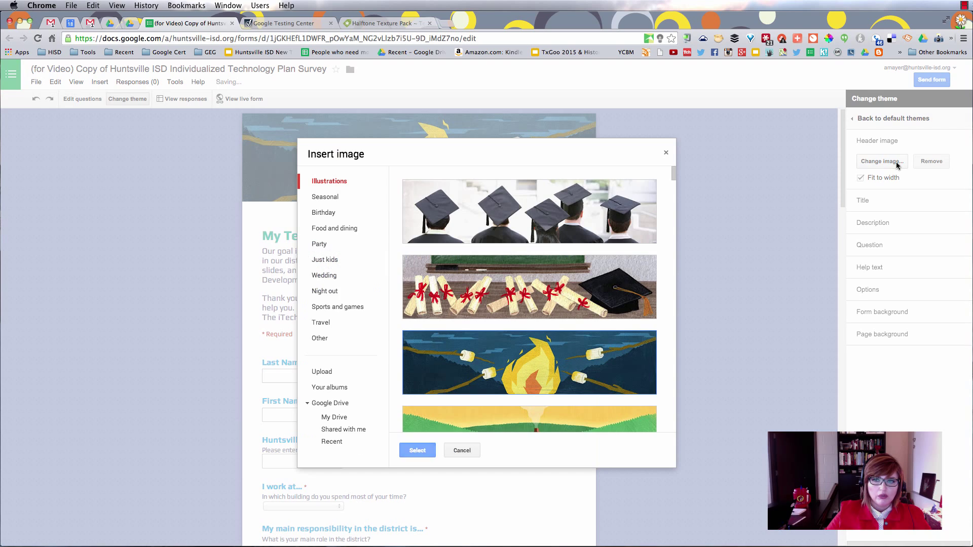
click(320, 375)
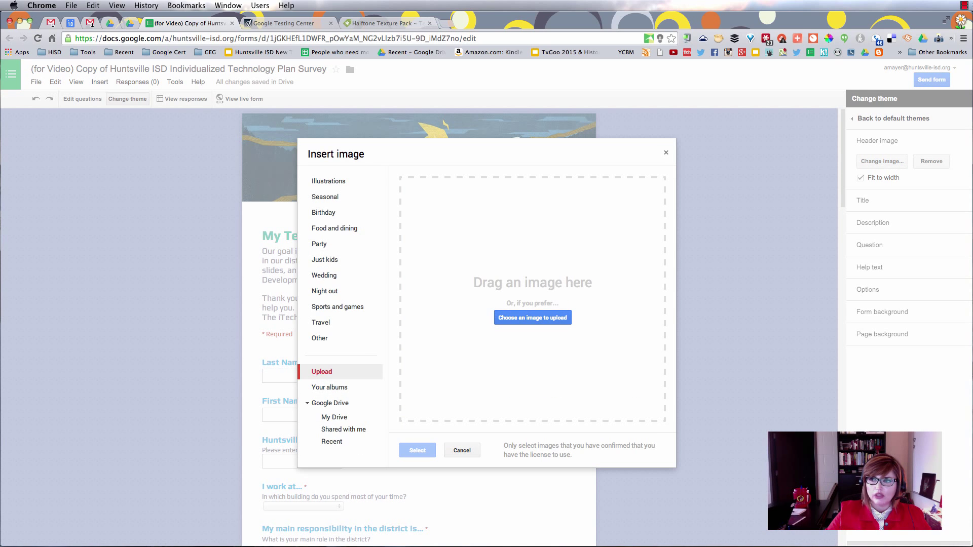
drag(972, 274, 610, 269)
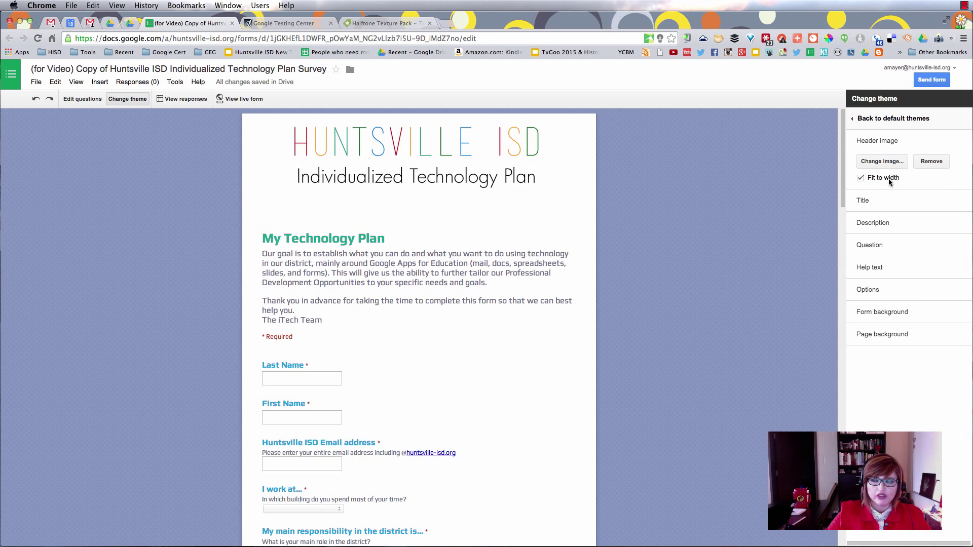
Set the form title font to Miltonian Tattoo with a dark red text colour.
click(887, 200)
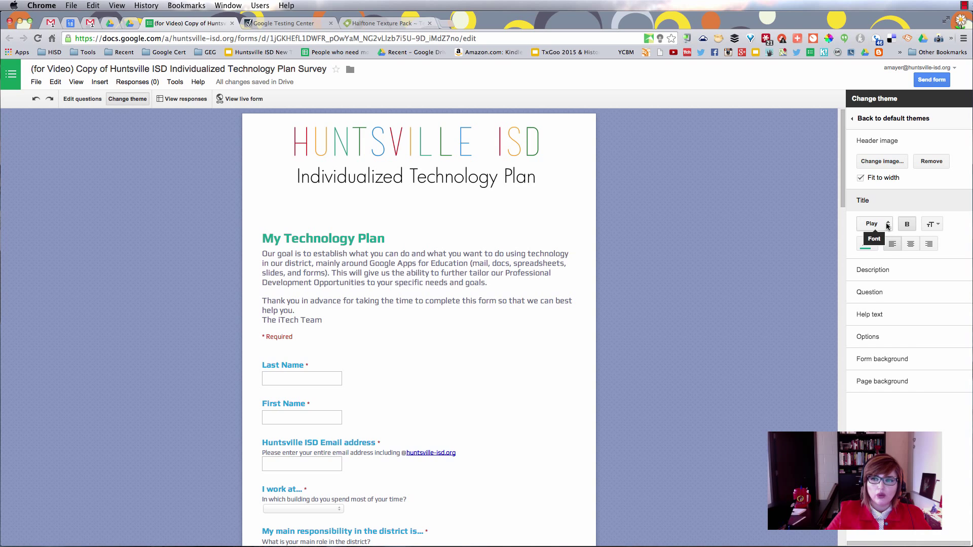
click(886, 223)
click(886, 215)
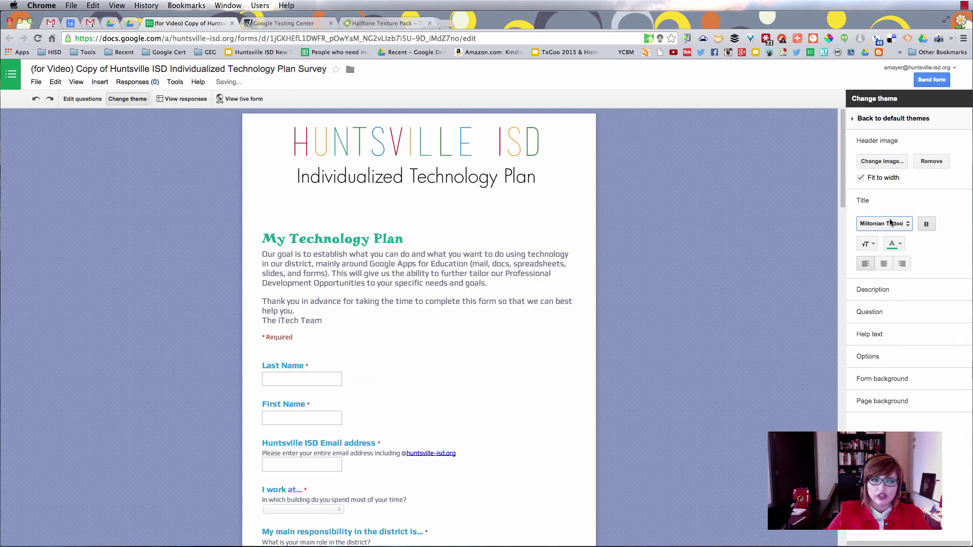
click(900, 248)
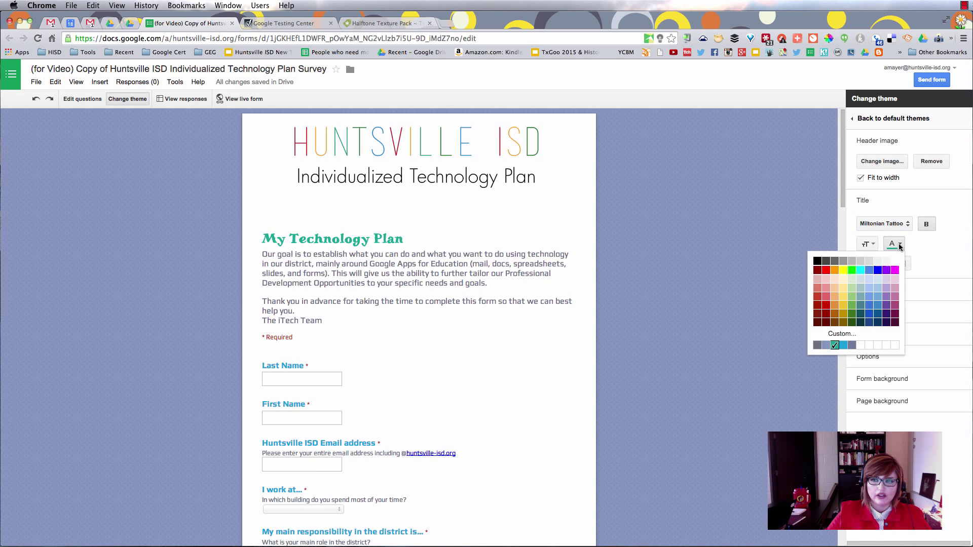
click(821, 315)
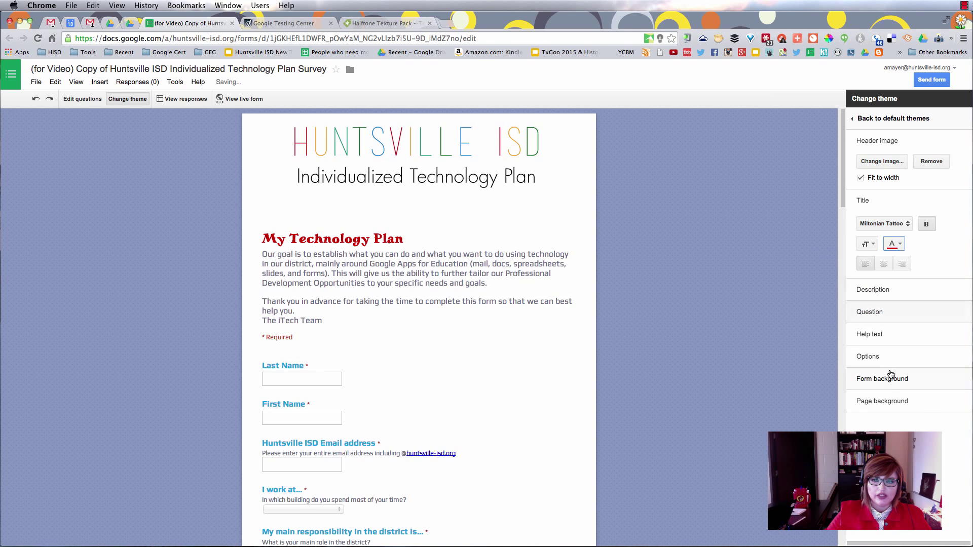
Open the page background image picker, plus a new blank browser tab.
click(879, 405)
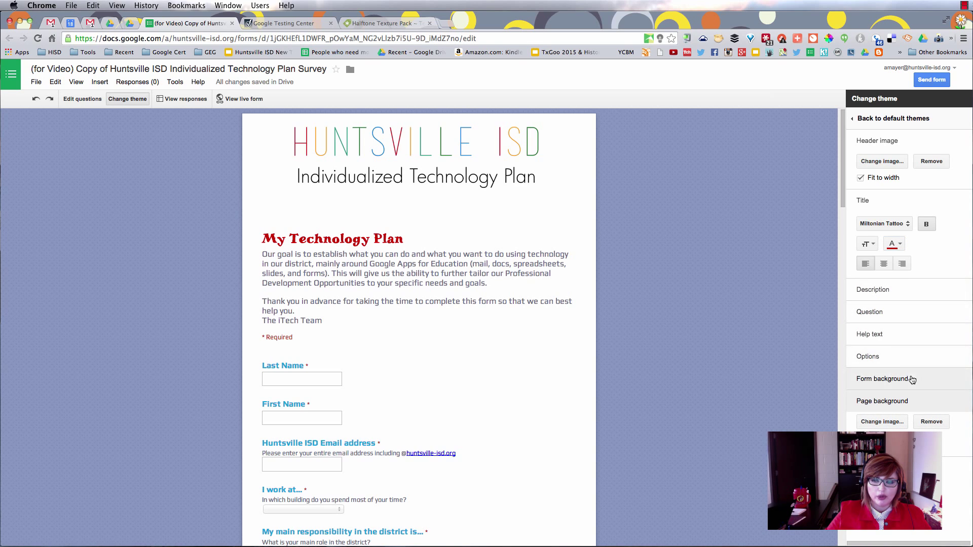
click(884, 423)
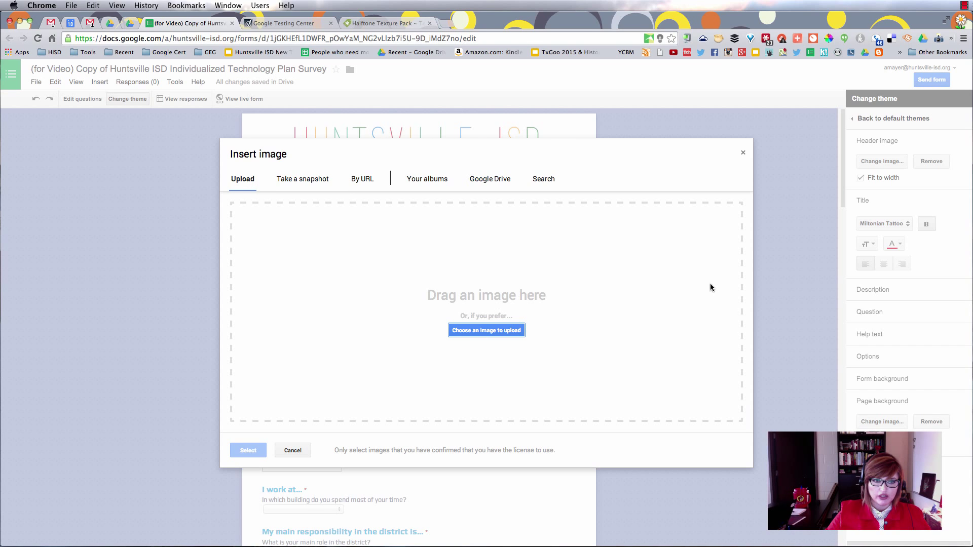
click(448, 25)
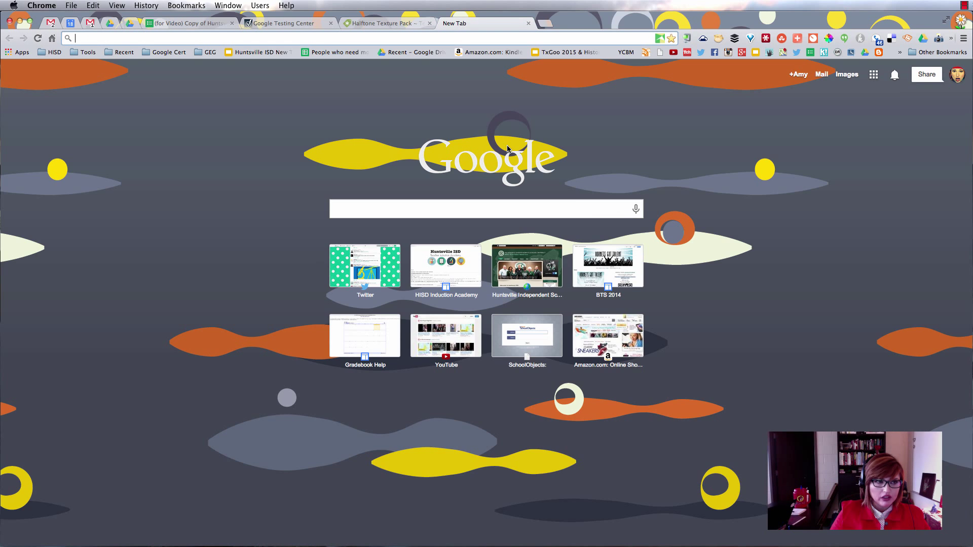
Search Google for 'repeating pattern wallpaper'.
text(repeating pattern wallpaper)
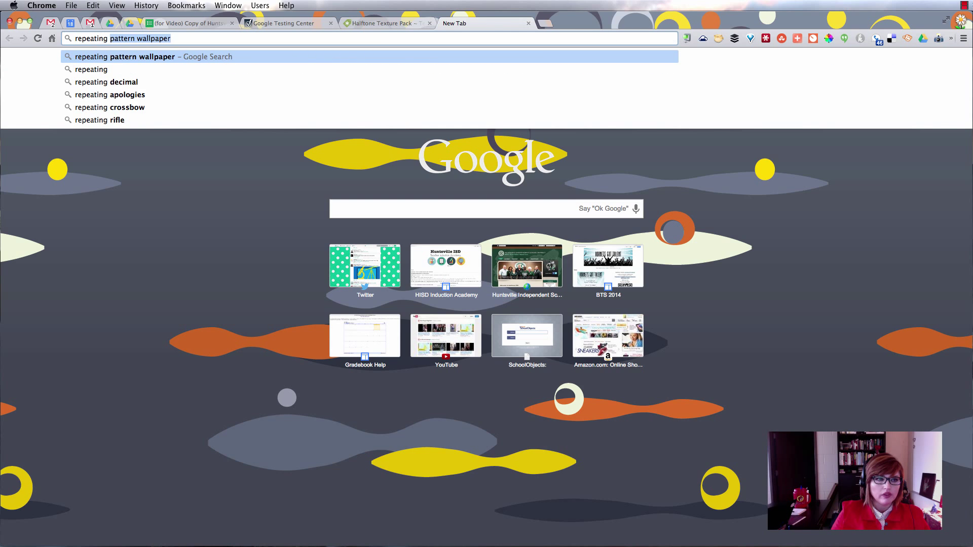
key(Return)
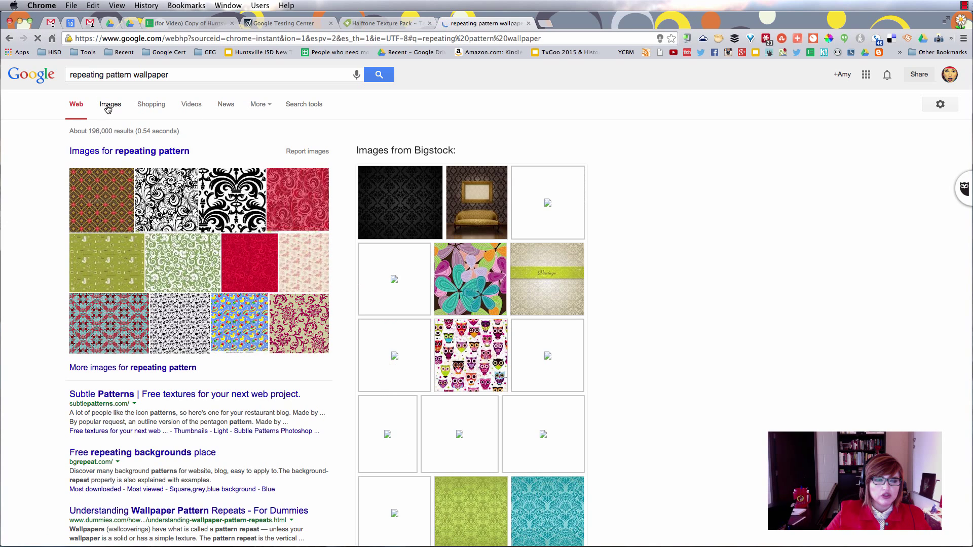
Browse the image results and reveal the Search tools filtering options.
click(106, 105)
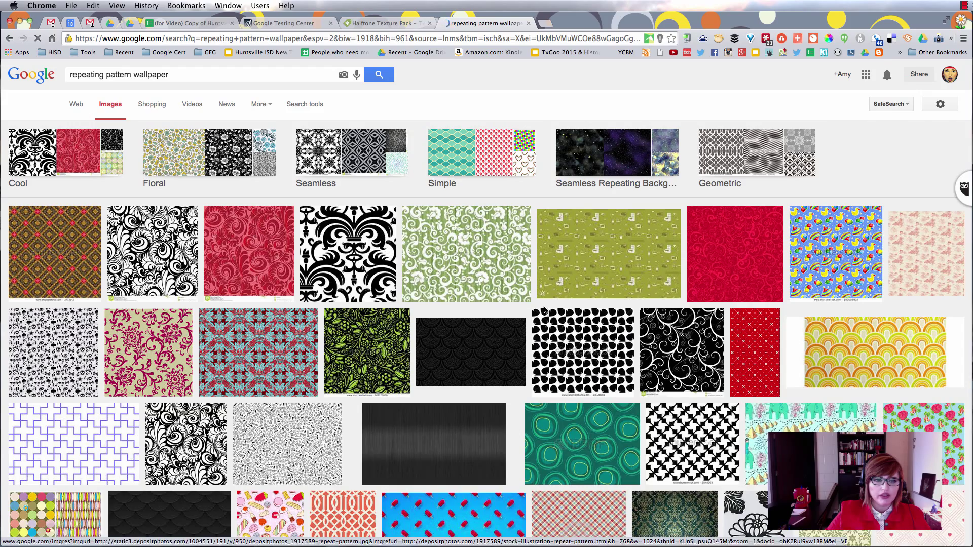
scroll(463, 325, down, 3)
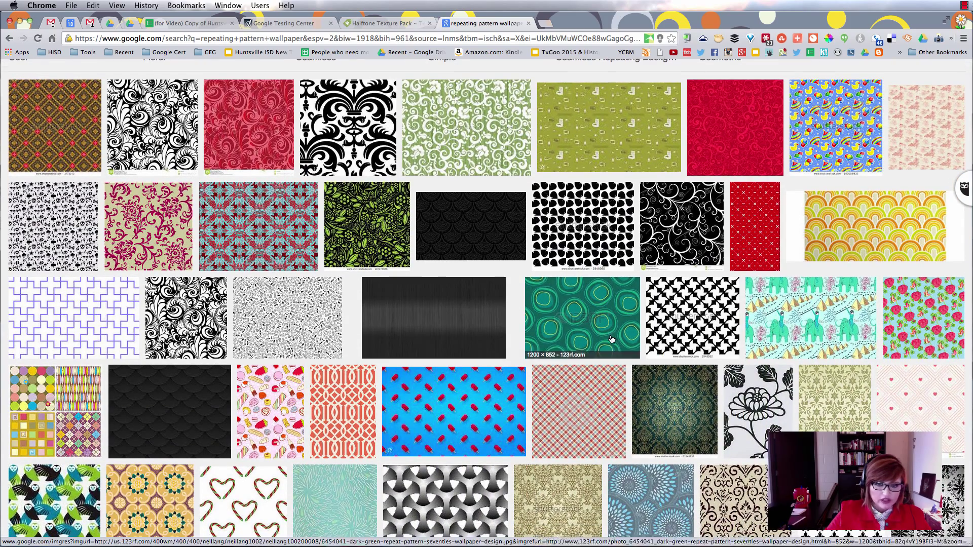
scroll(598, 335, down, 5)
scroll(611, 336, down, 8)
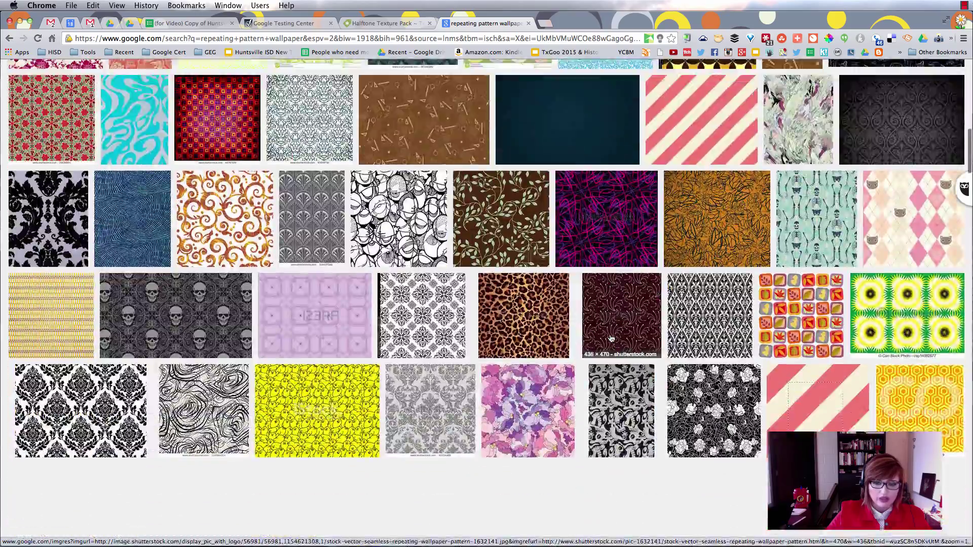
scroll(615, 338, up, 15)
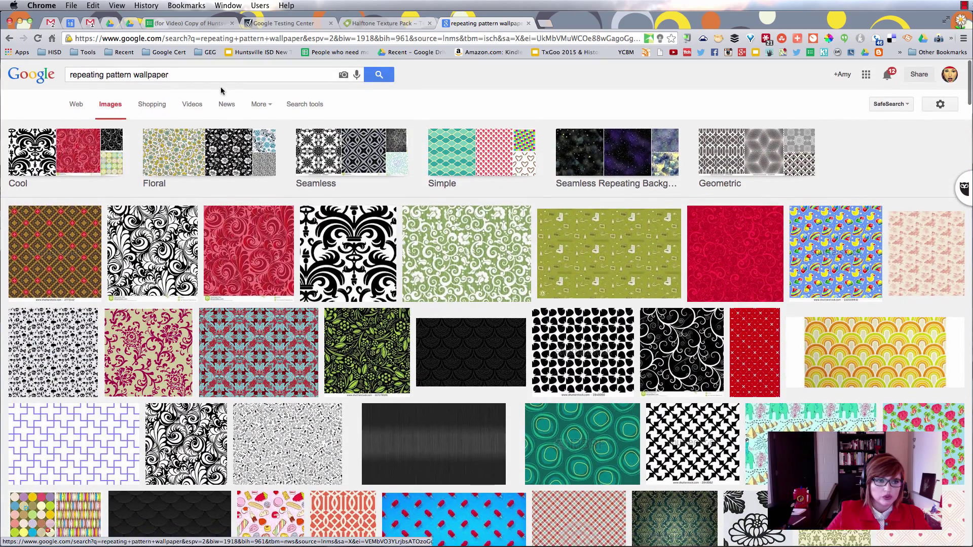
click(318, 107)
Filter the pattern image results to black, browse them, and open the Usage rights filter.
click(112, 129)
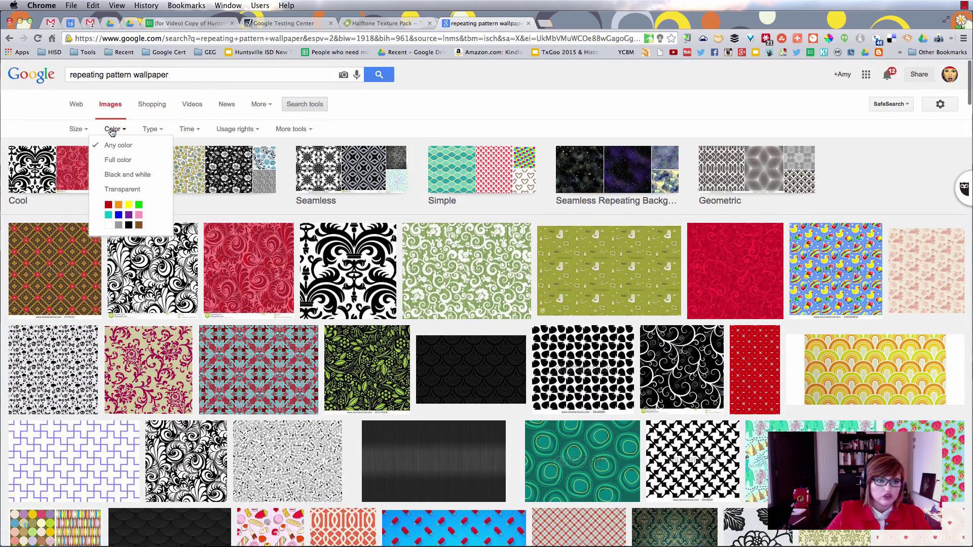
click(127, 225)
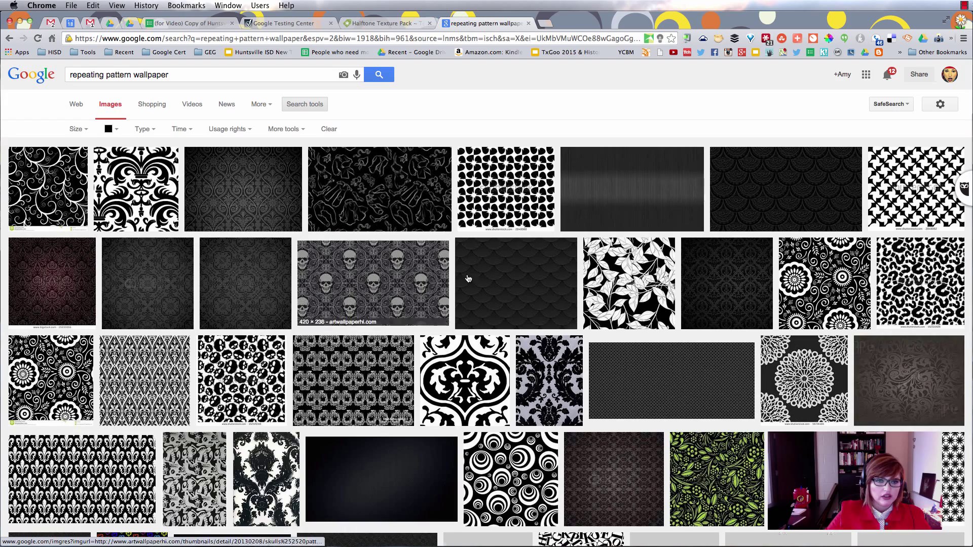
scroll(710, 343, down, 1)
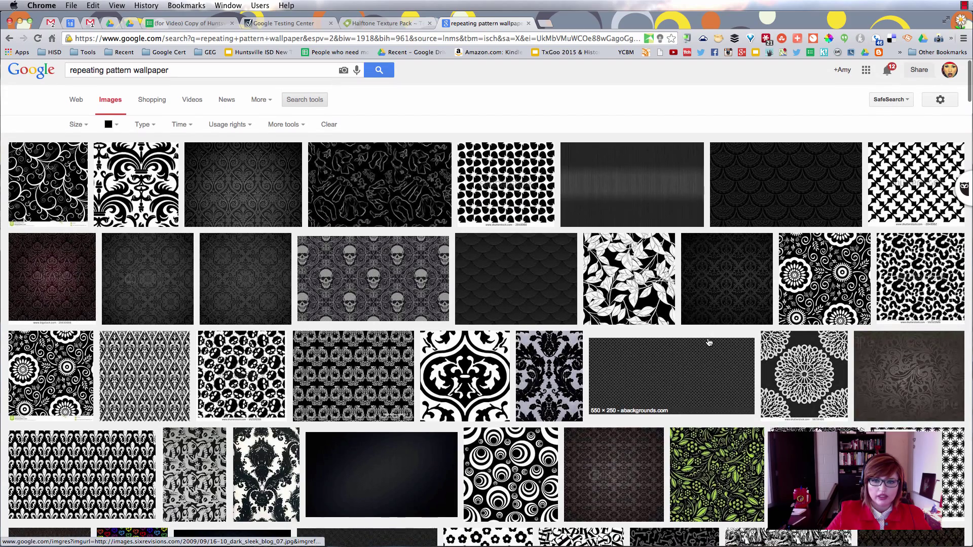
scroll(710, 342, down, 5)
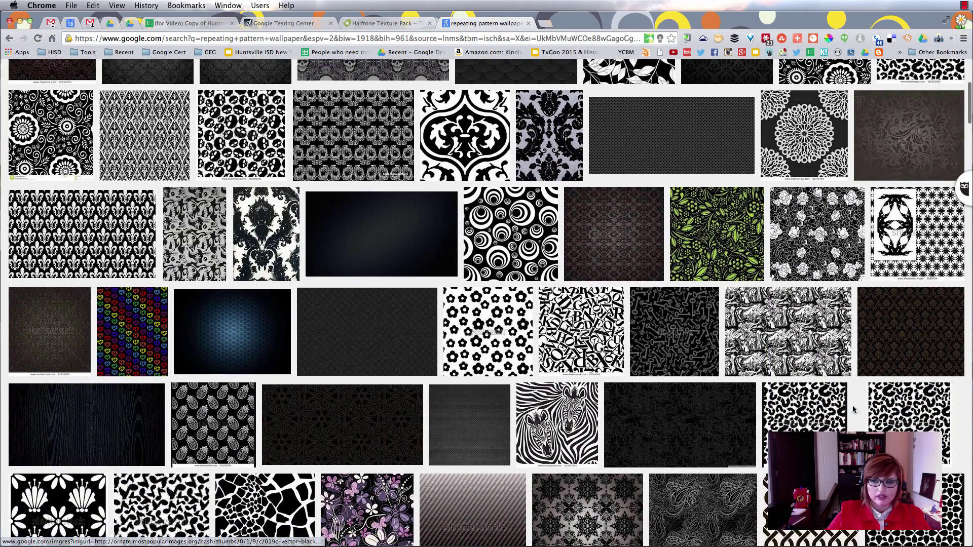
scroll(850, 410, down, 3)
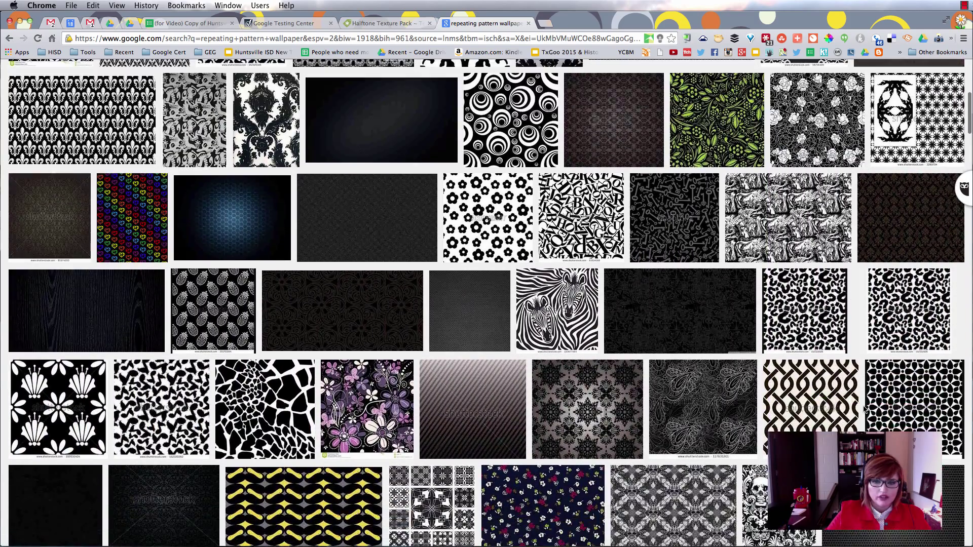
scroll(865, 409, down, 3)
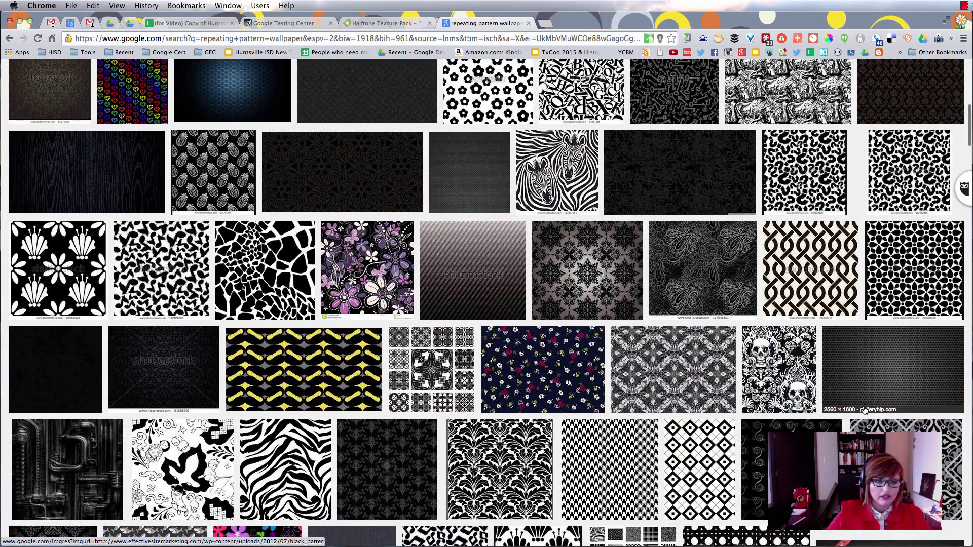
scroll(865, 410, down, 4)
scroll(865, 410, down, 2)
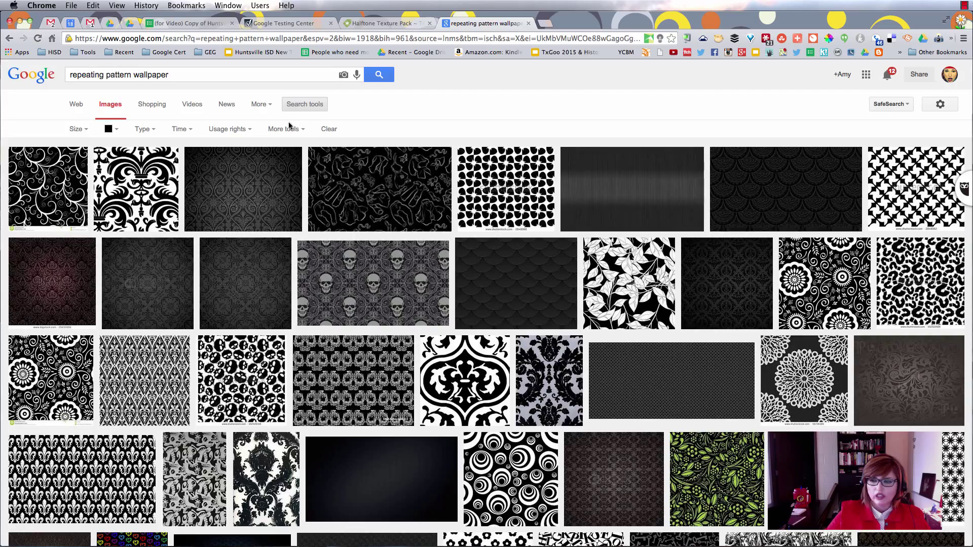
scroll(289, 124, up, 15)
click(234, 130)
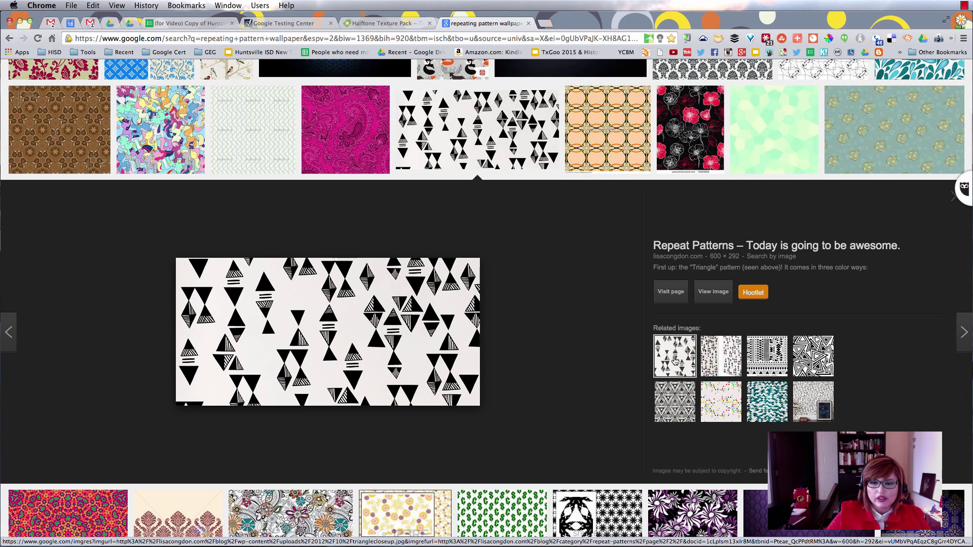
Check the triangle pattern's hosting page, then open the image file by itself.
click(374, 354)
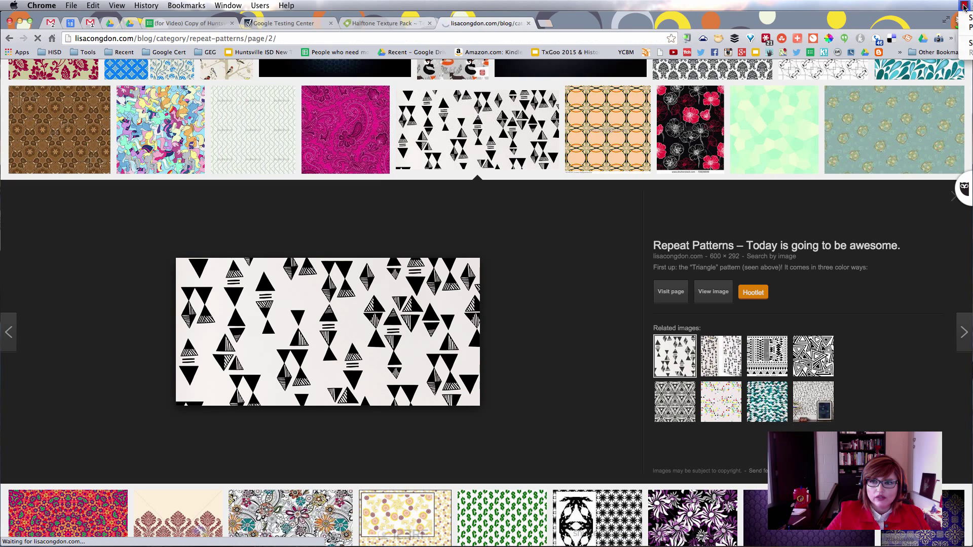
key(super+Left)
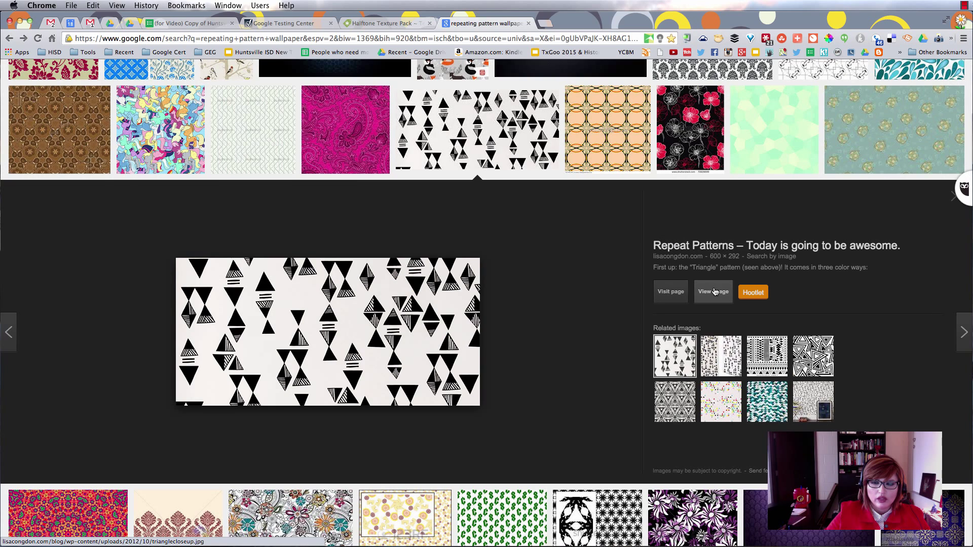
click(698, 298)
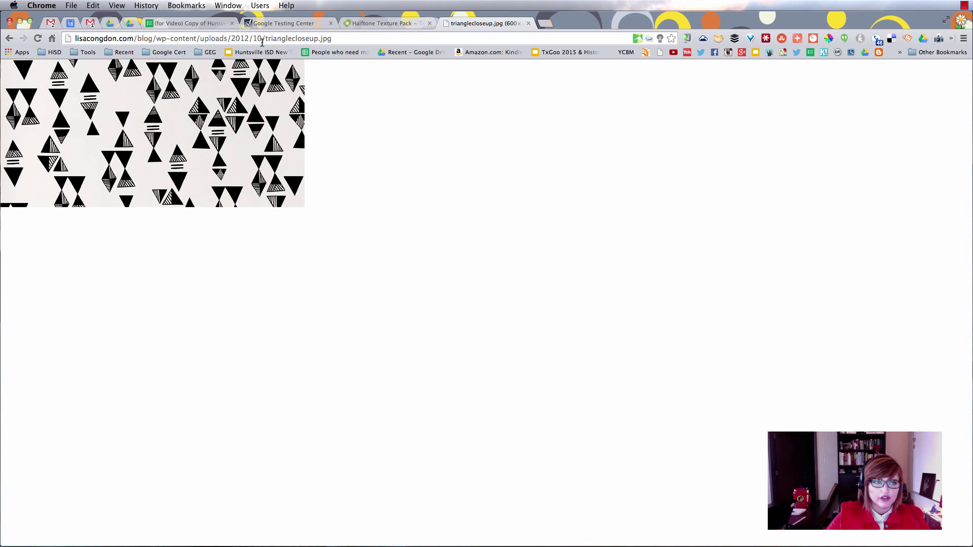
Copy the triangle image's web address and return to the form's Insert image dialog.
click(255, 39)
right_click(274, 39)
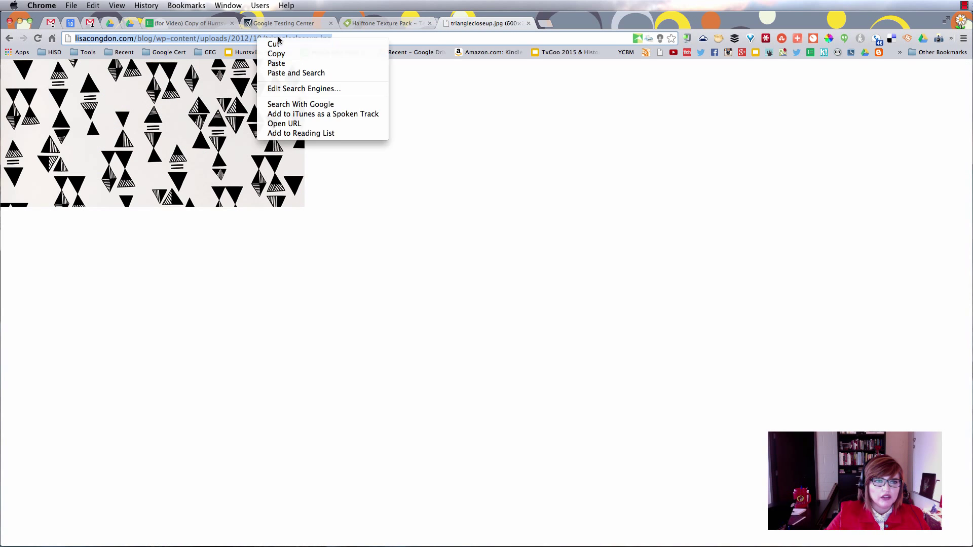
click(284, 52)
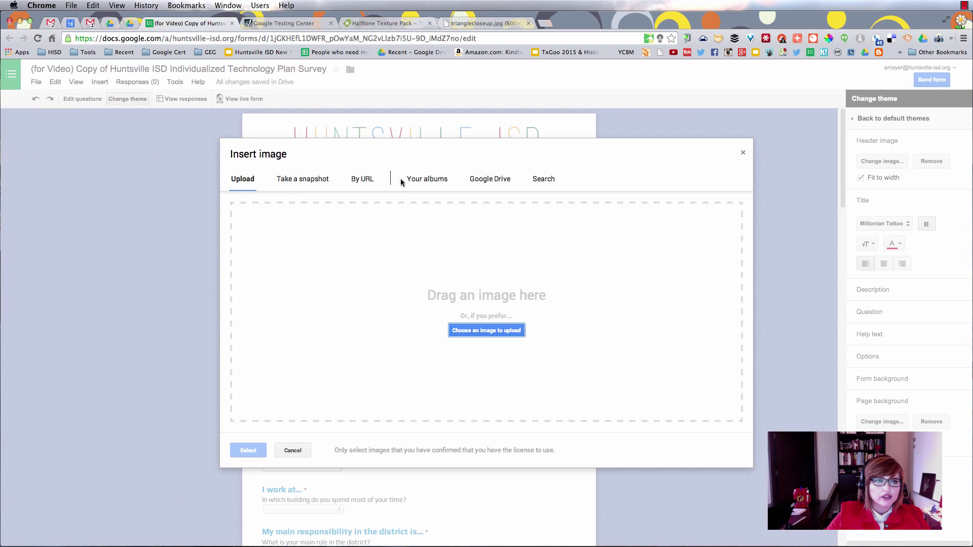
click(198, 23)
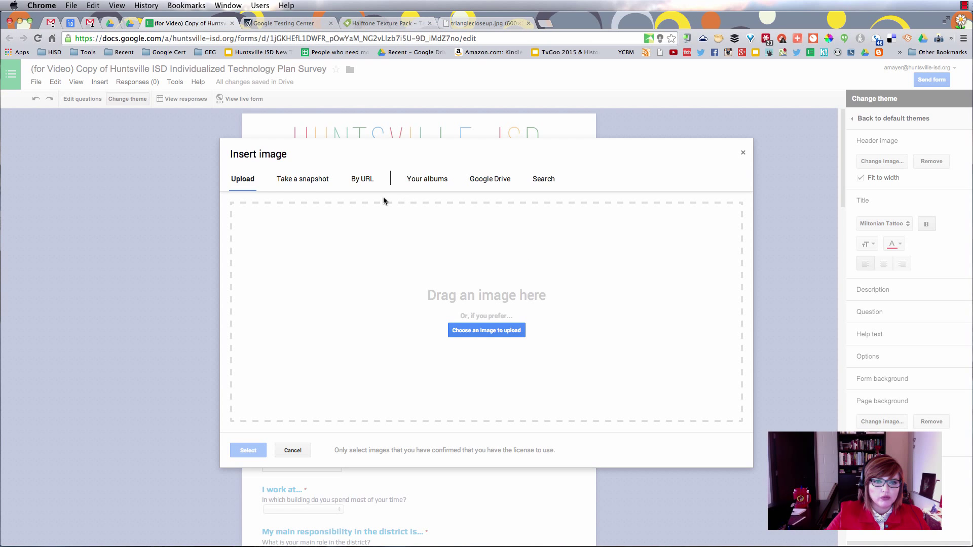
Paste the triangle image address under By URL and apply it as the page background.
click(357, 182)
right_click(343, 205)
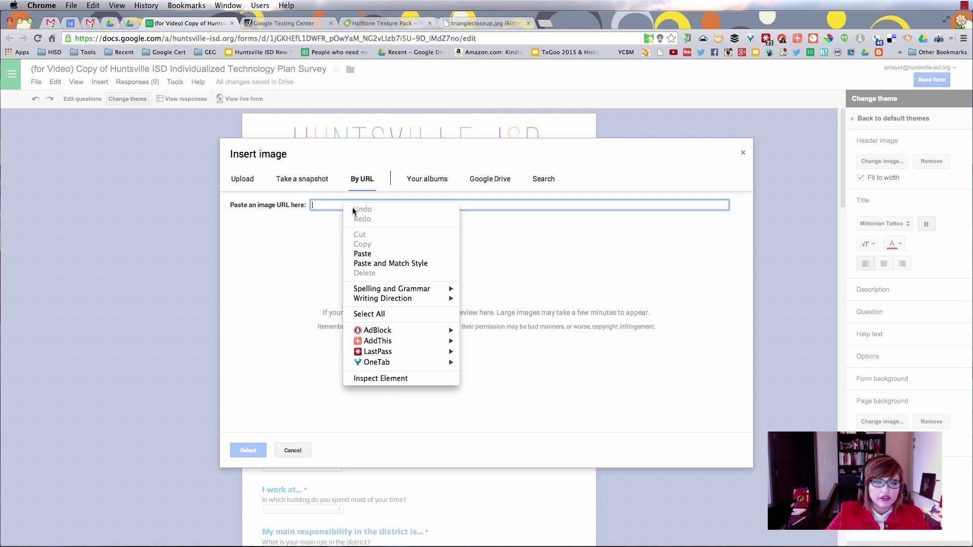
click(380, 251)
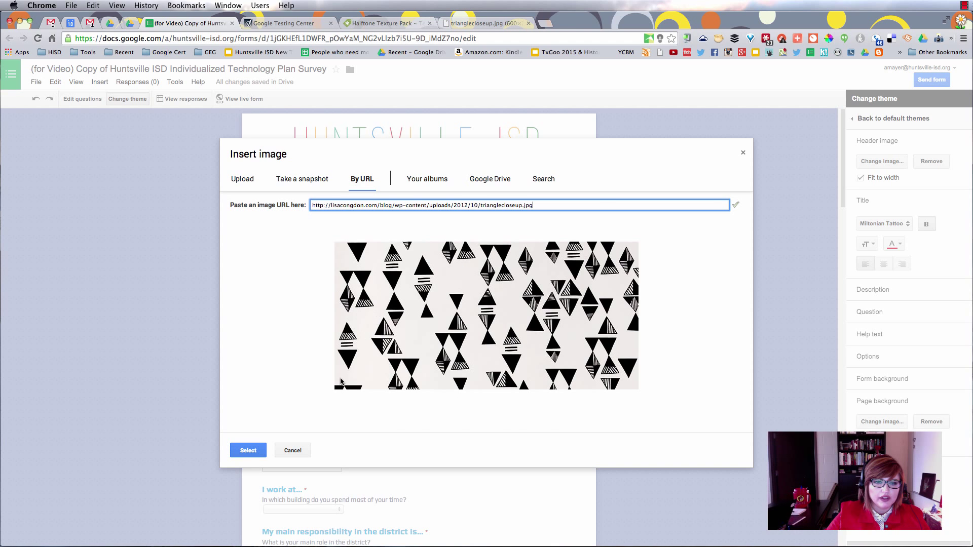
click(248, 451)
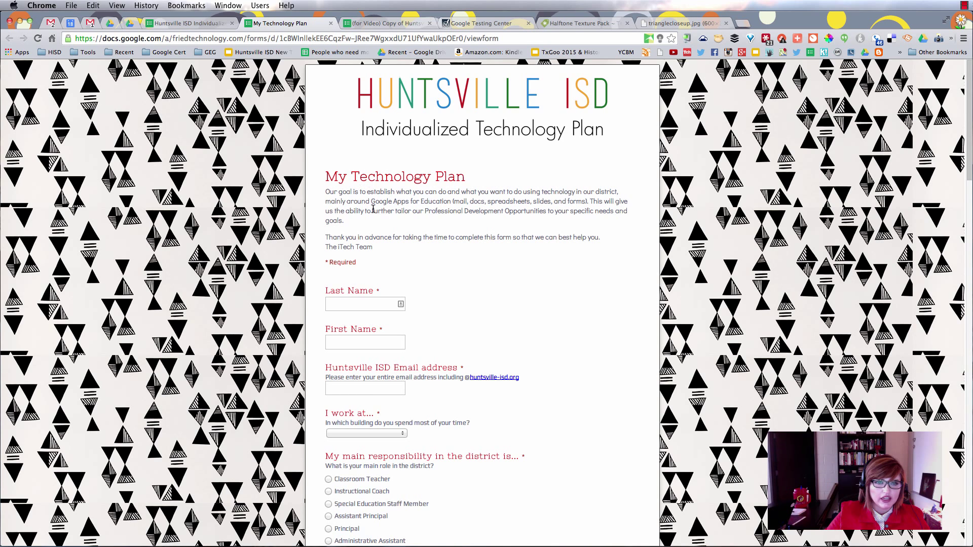
scroll(582, 334, down, 10)
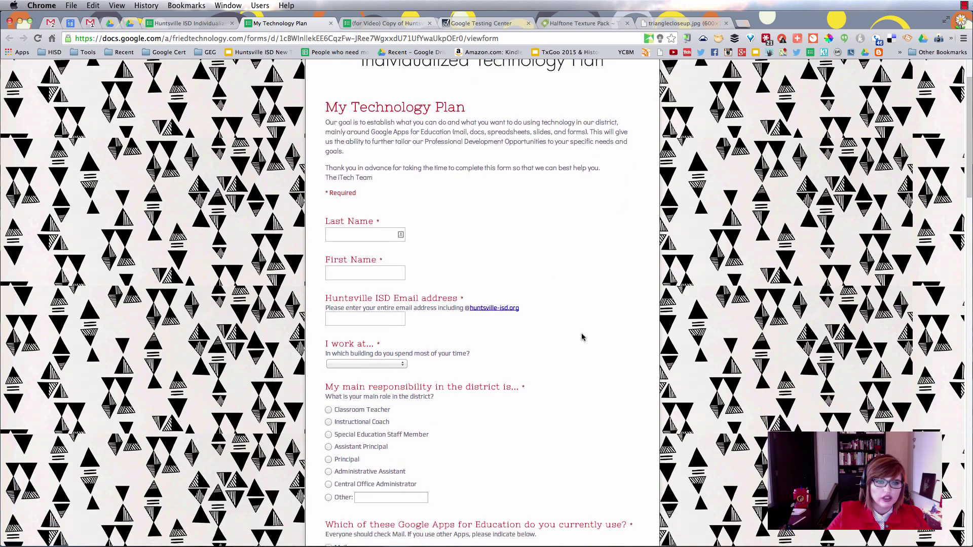
scroll(582, 337, down, 10)
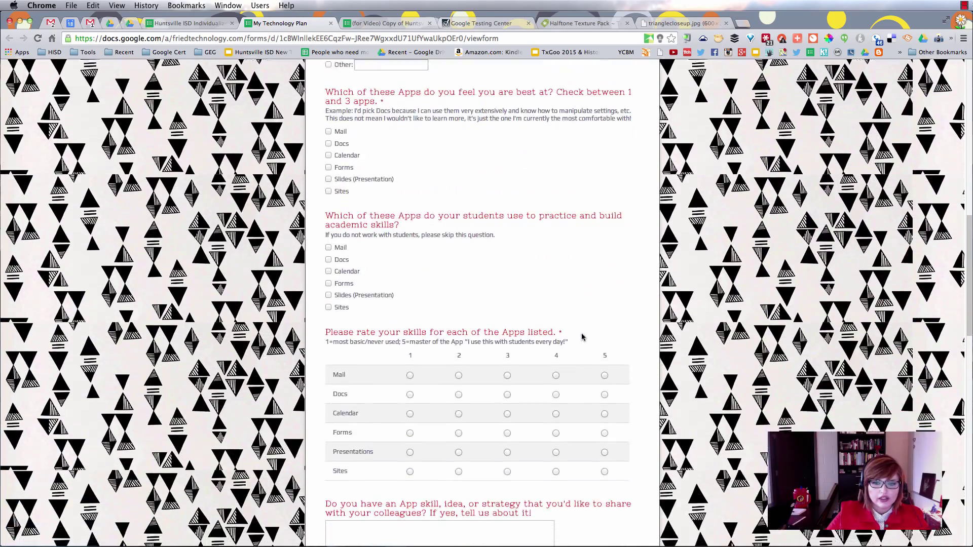
scroll(578, 330, up, 20)
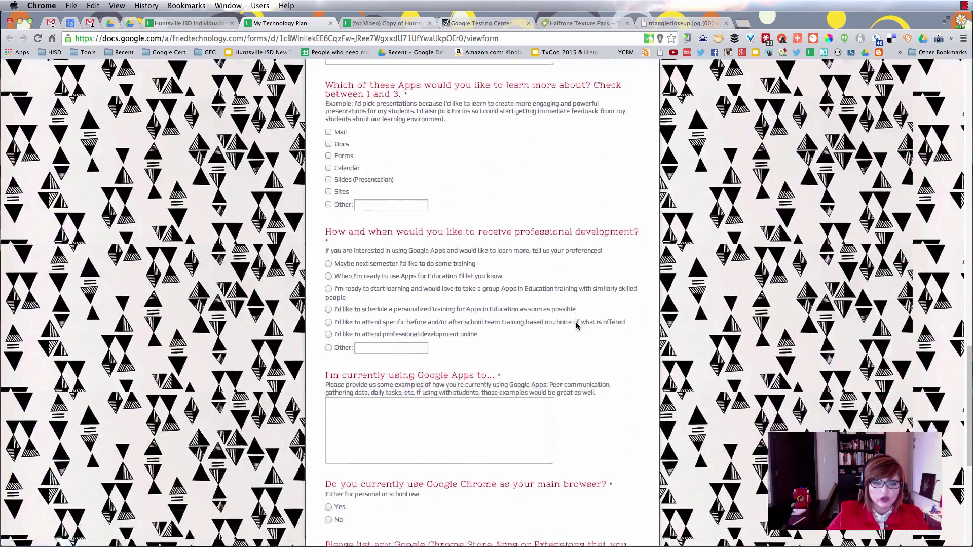